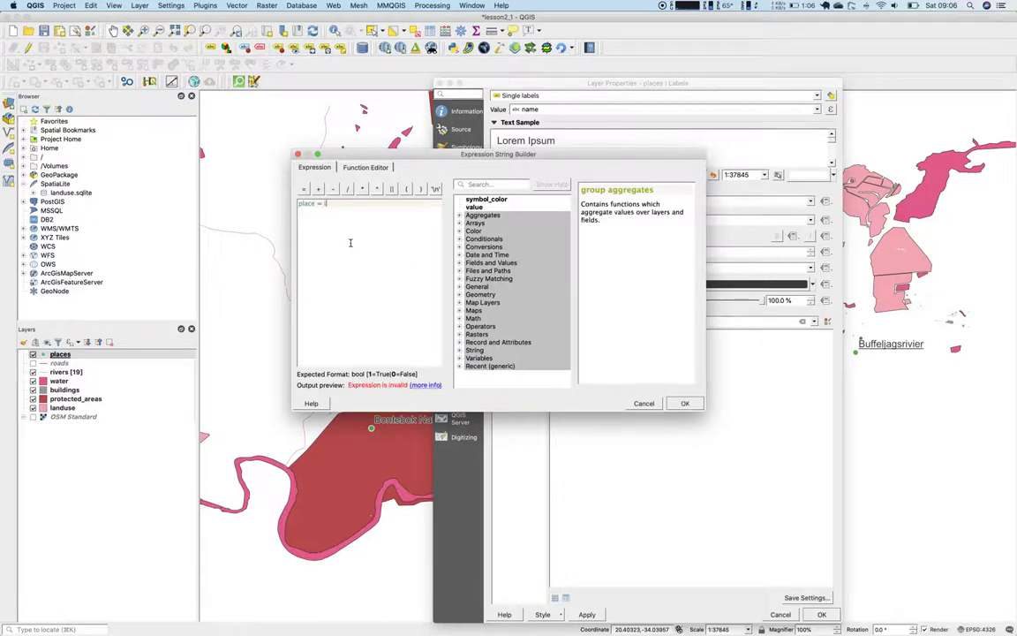
# Step: Complete the italic override for the places labels with the expression place = 'town' and apply the label settings
pyautogui.write("'town'")
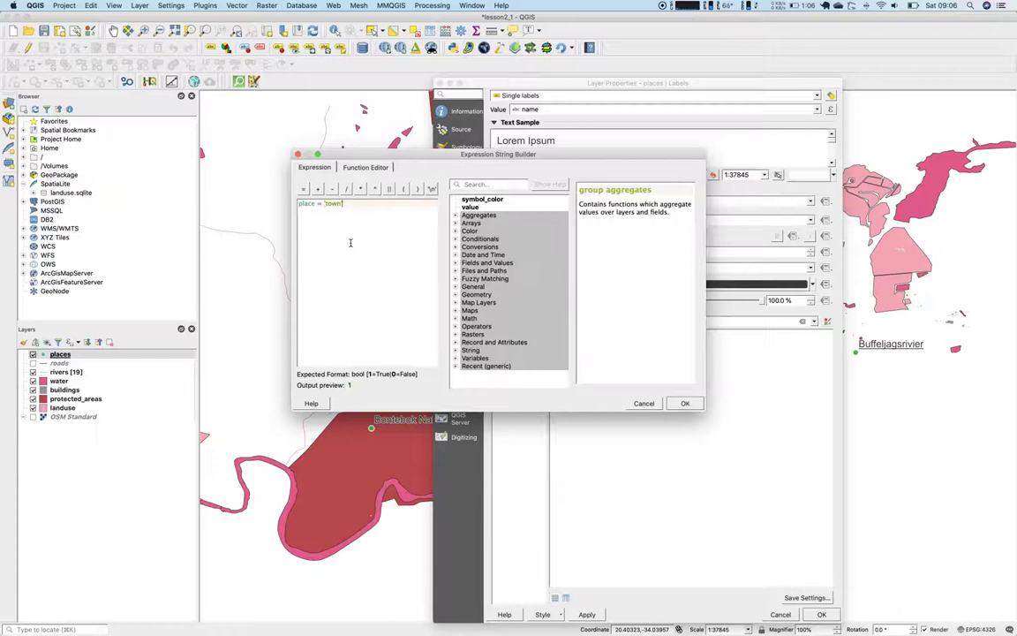
pyautogui.click(683, 404)
pyautogui.press('Return')
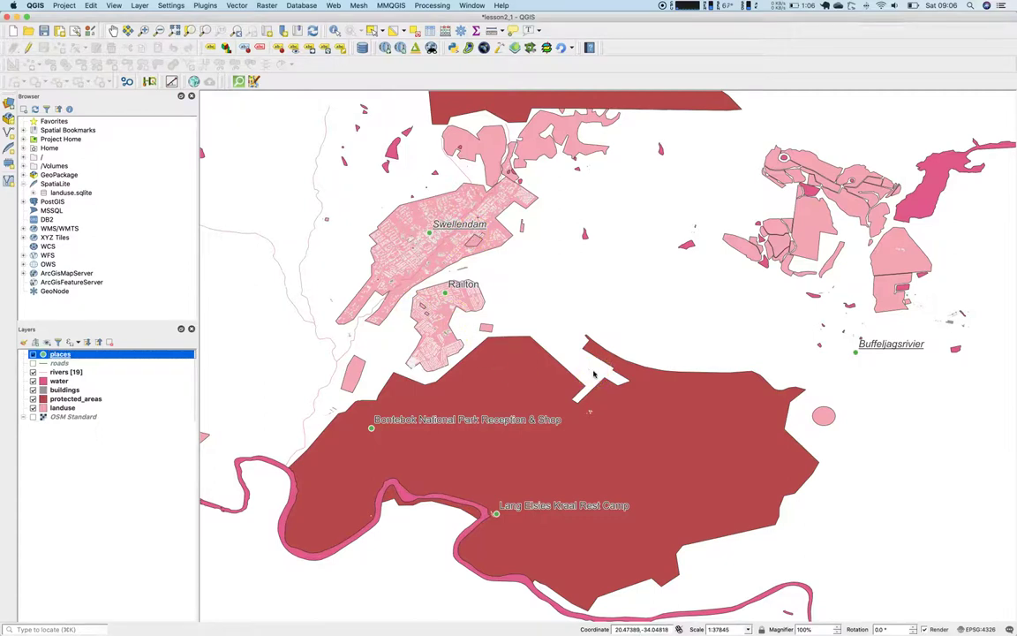
# Step: Show the roads layer on the map and hide the buildings and places layers
pyautogui.click(33, 363)
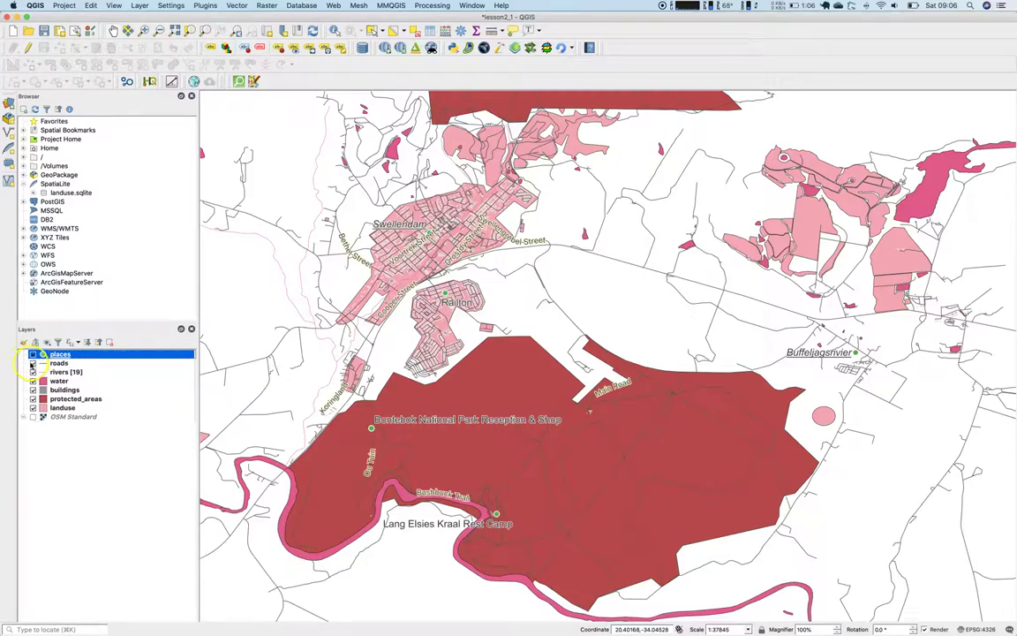
pyautogui.click(33, 389)
pyautogui.click(33, 354)
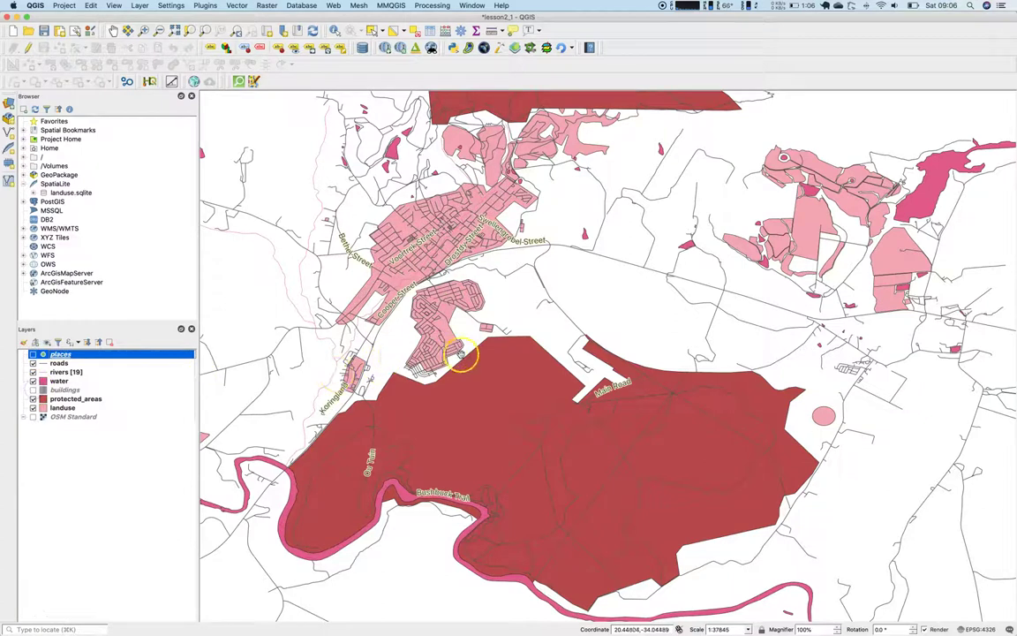
pyautogui.click(62, 398)
# Step: Look through the fields available as label value for the roads layer and leave its label settings unchanged
pyautogui.click(59, 363)
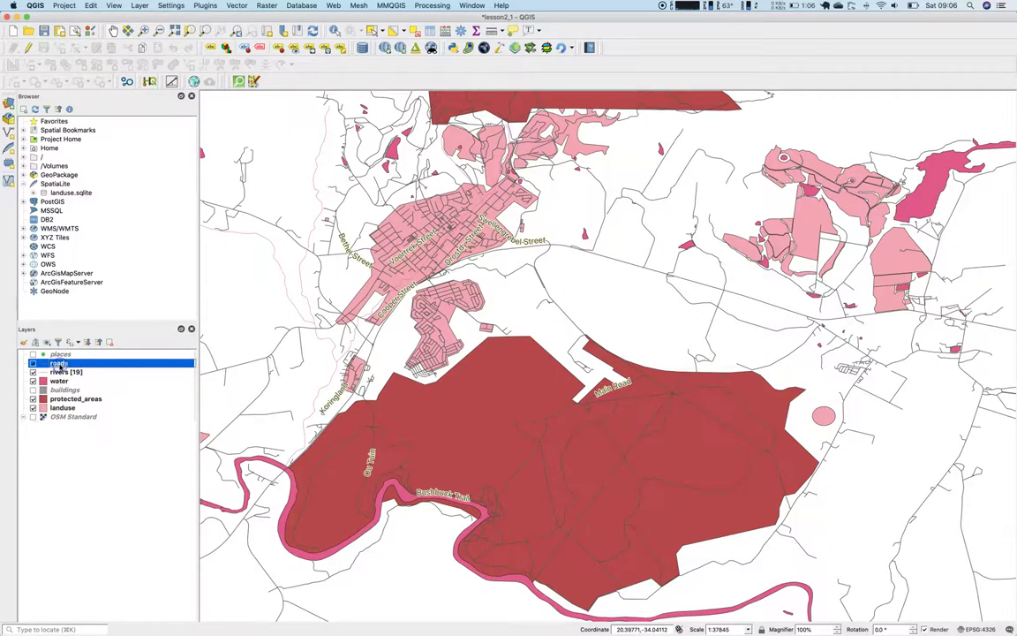
pyautogui.doubleClick(59, 363)
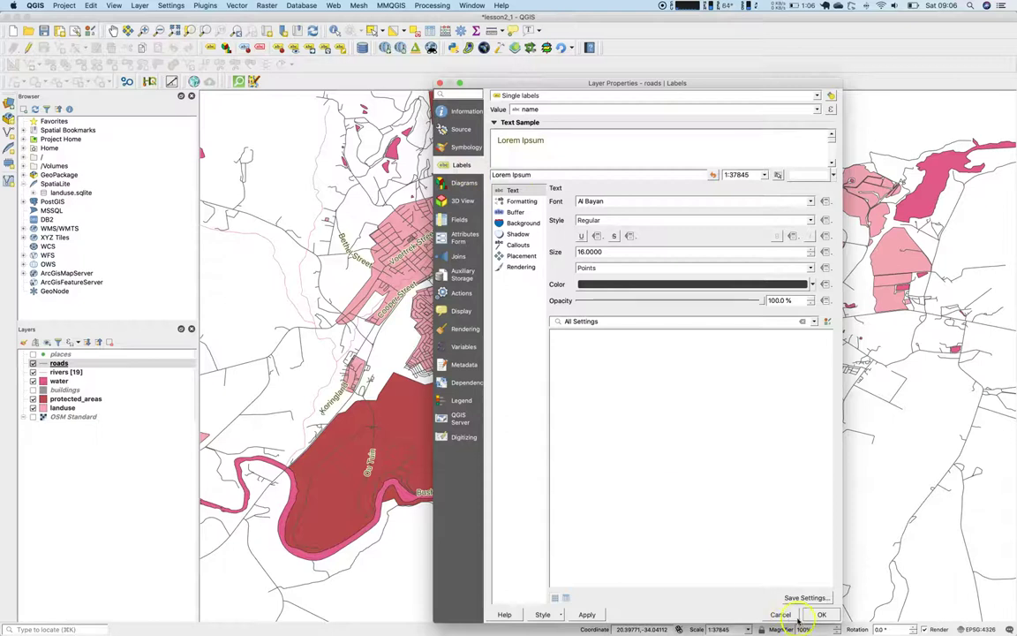
pyautogui.click(818, 110)
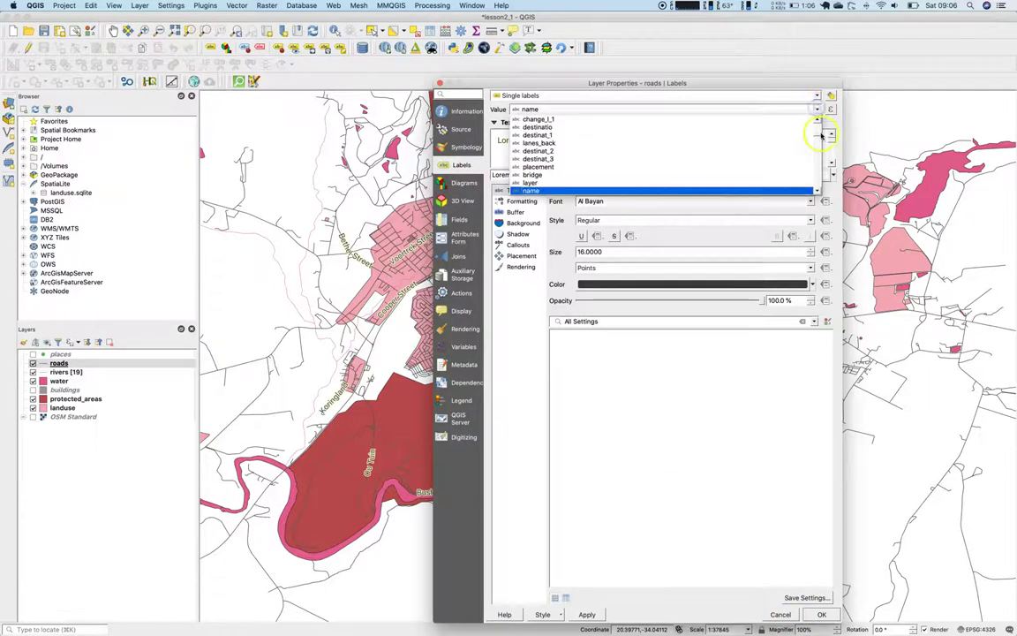
pyautogui.scroll(1, 821, 132)
pyautogui.scroll(-3, 820, 132)
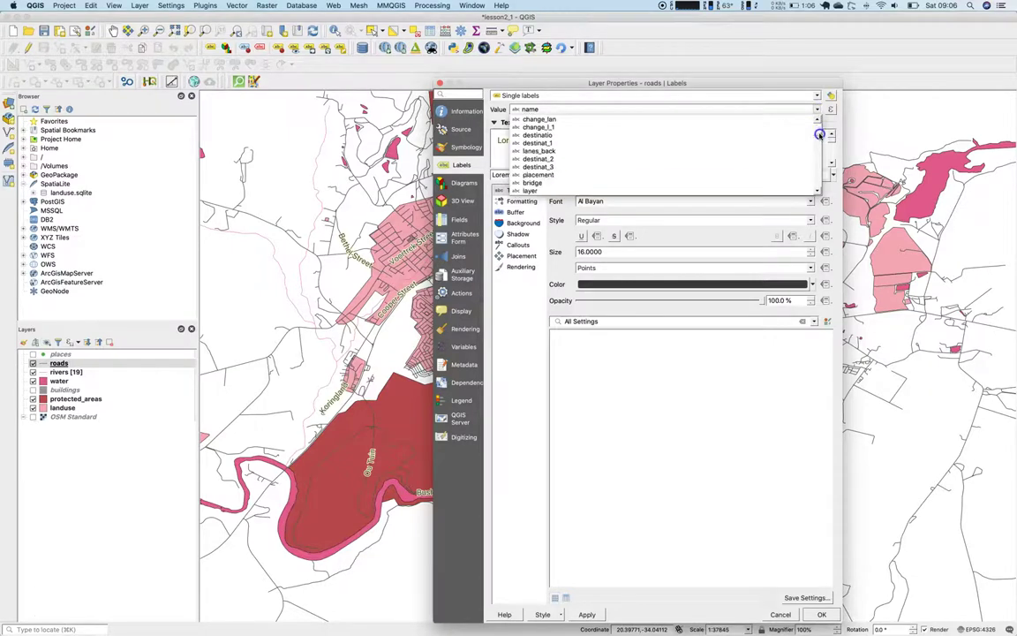
pyautogui.click(787, 616)
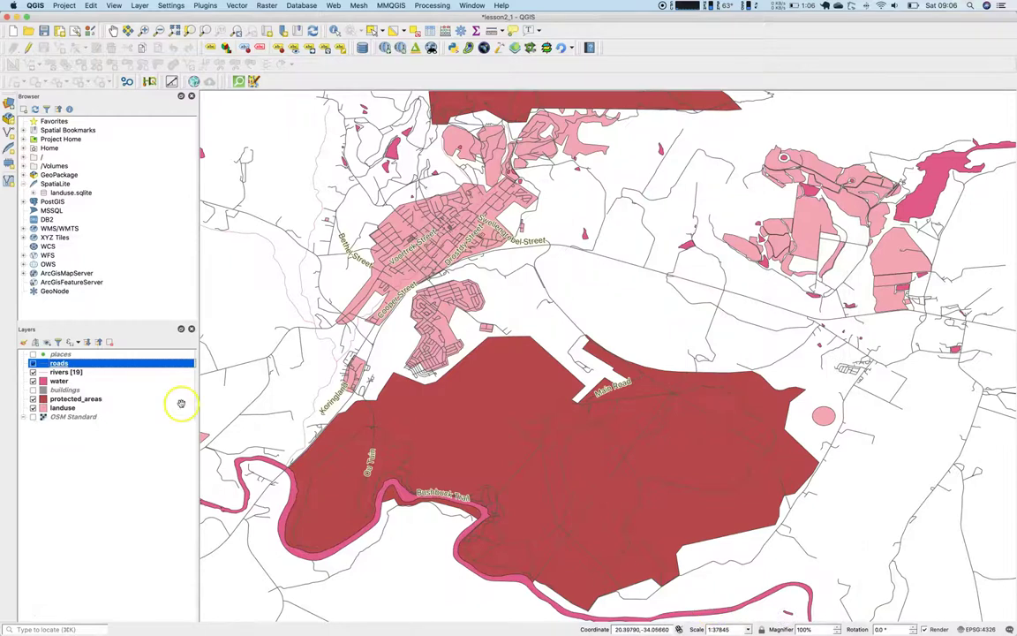
# Step: Open the attribute table of the roads layer and look through the road types in the highway column
pyautogui.rightClick(57, 363)
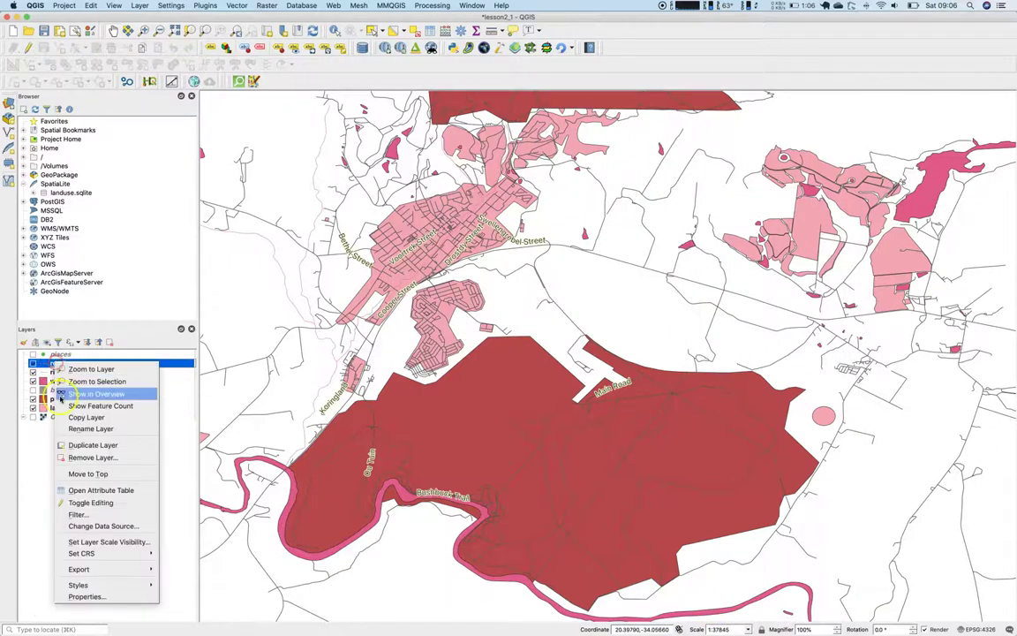
pyautogui.click(78, 491)
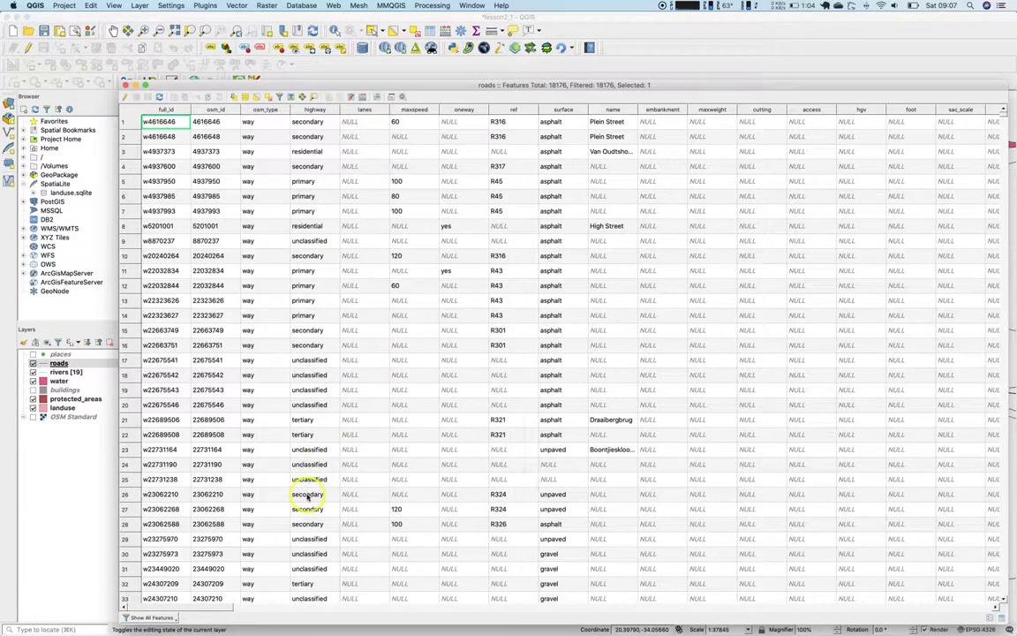
pyautogui.scroll(-5, 307, 497)
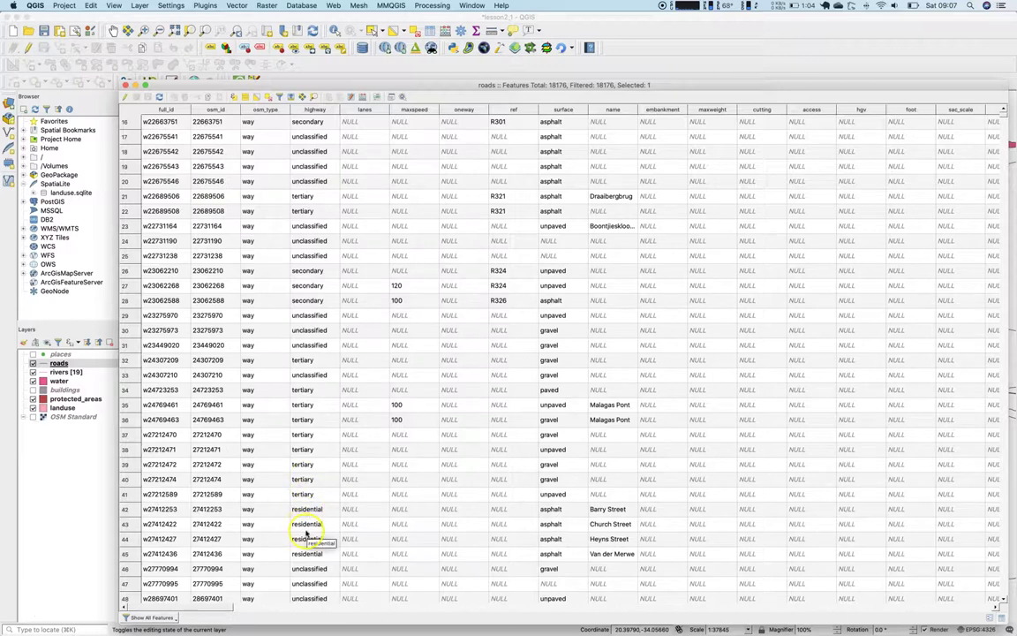
pyautogui.scroll(5, 309, 491)
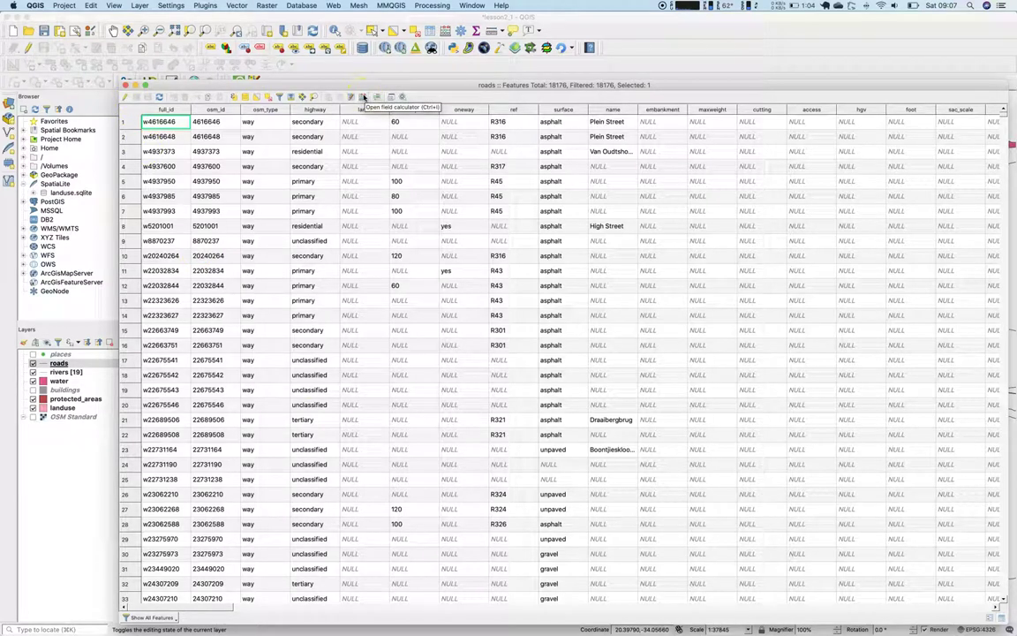
# Step: Set up a new whole number field named label_size with length 2 in the Field Calculator, covering all road features
pyautogui.click(363, 97)
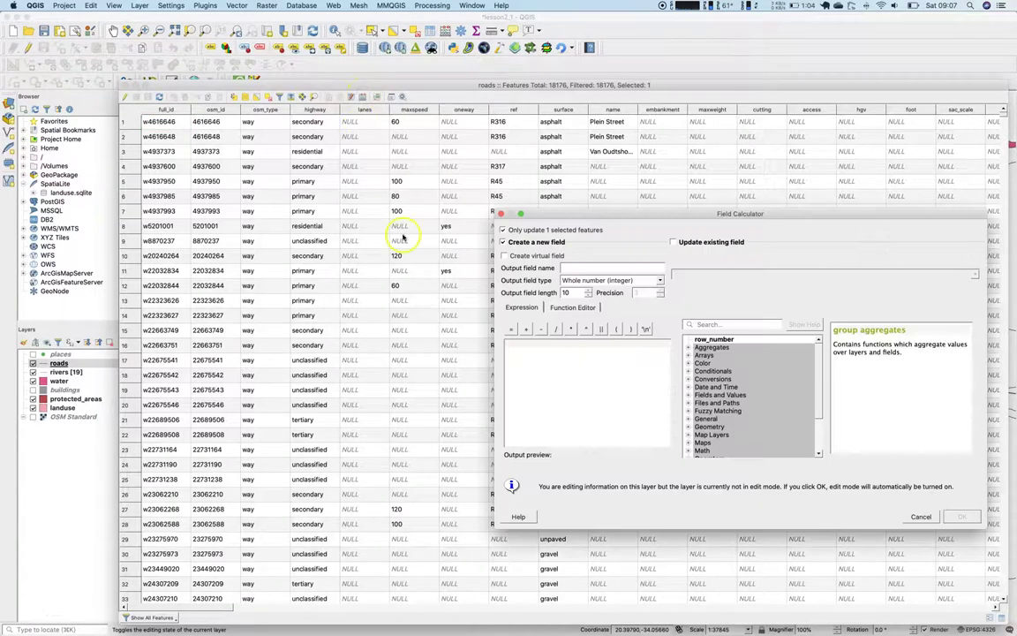
pyautogui.moveTo(547, 213); pyautogui.dragTo(354, 135)
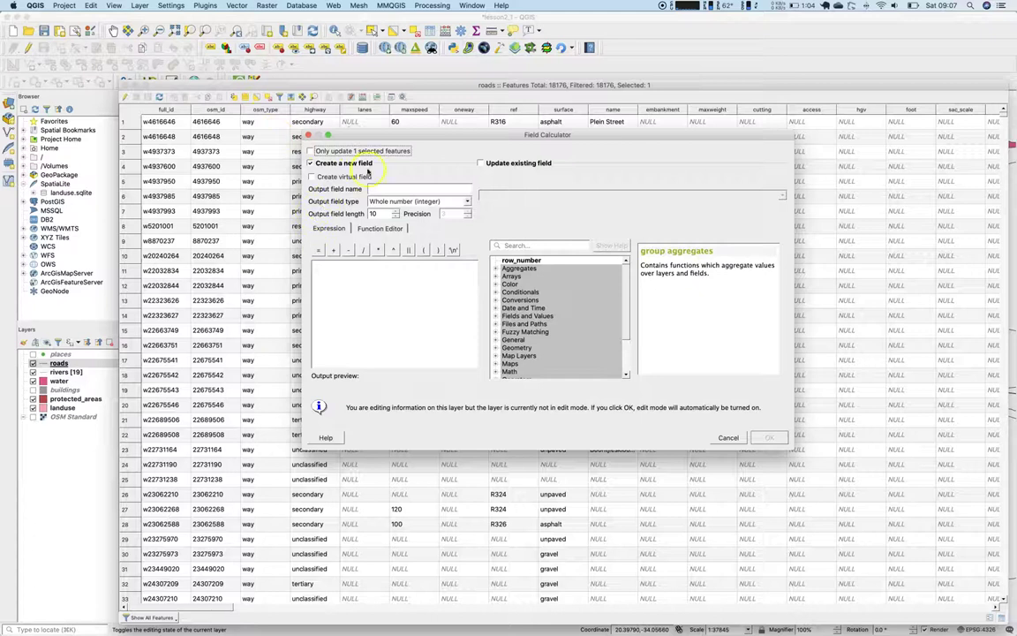
pyautogui.click(393, 188)
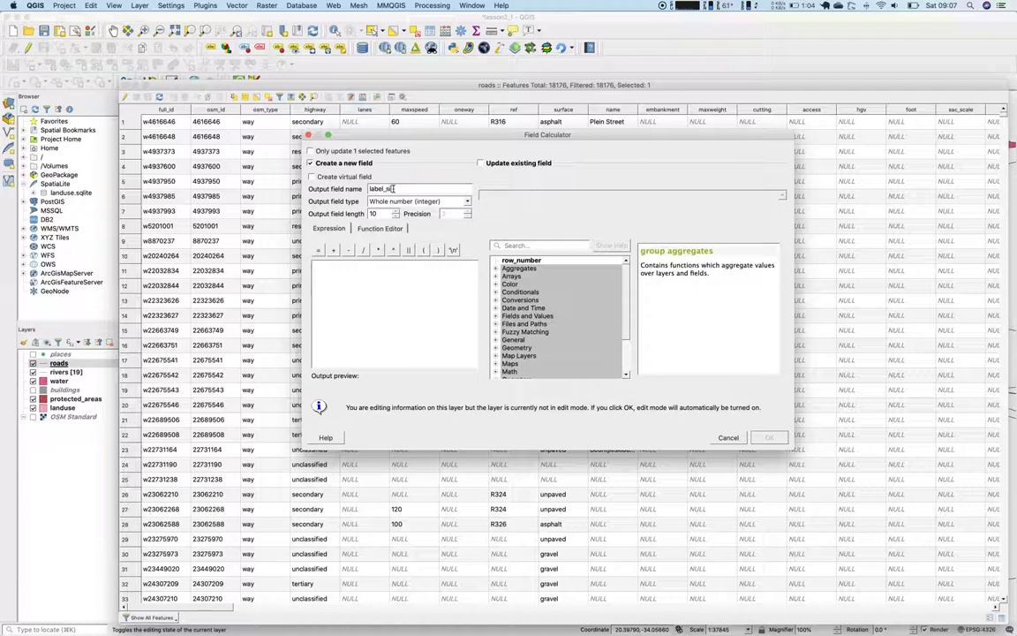
pyautogui.click(375, 202)
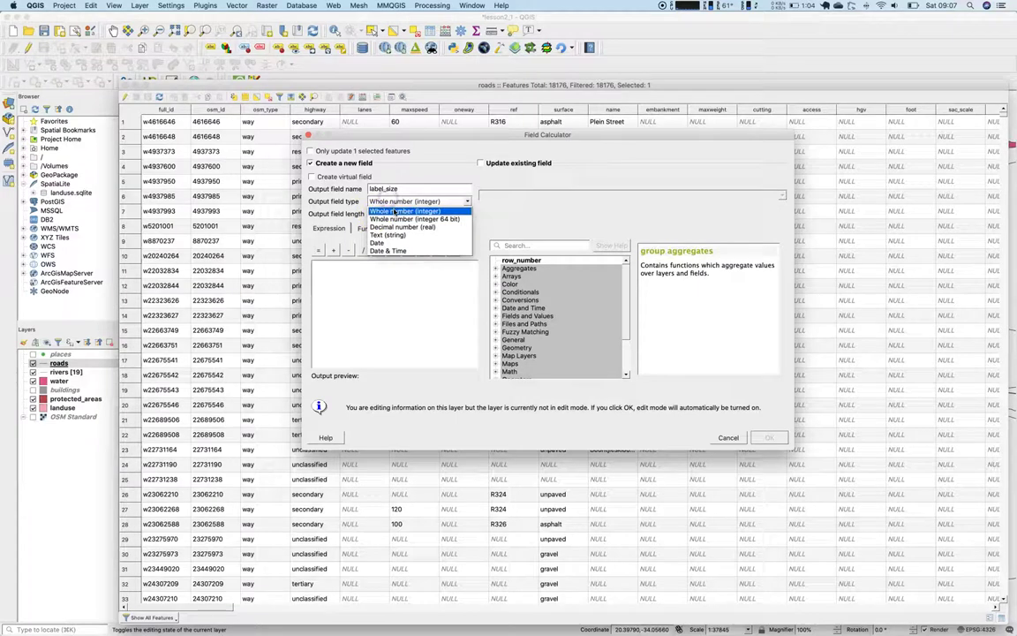
pyautogui.click(395, 212)
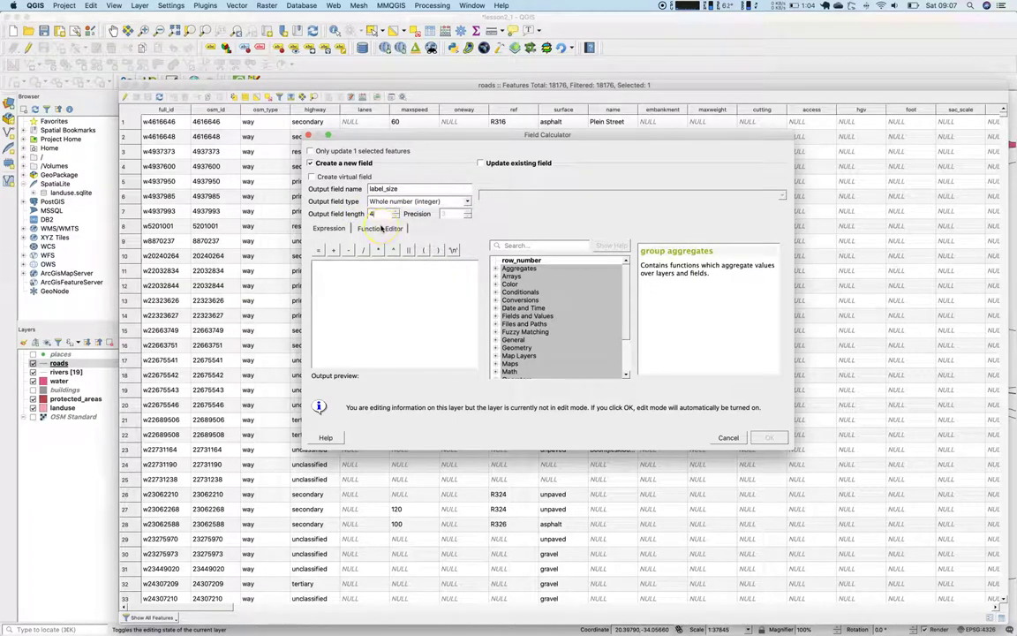
pyautogui.click(381, 213)
pyautogui.press('BackSpace')
pyautogui.write('2')
pyautogui.click(413, 334)
pyautogui.click(412, 294)
pyautogui.click(508, 247)
# Step: Use the recent expression if( highway = 'primary', 18, 12) as the only formula for the label_size field
pyautogui.click(337, 269)
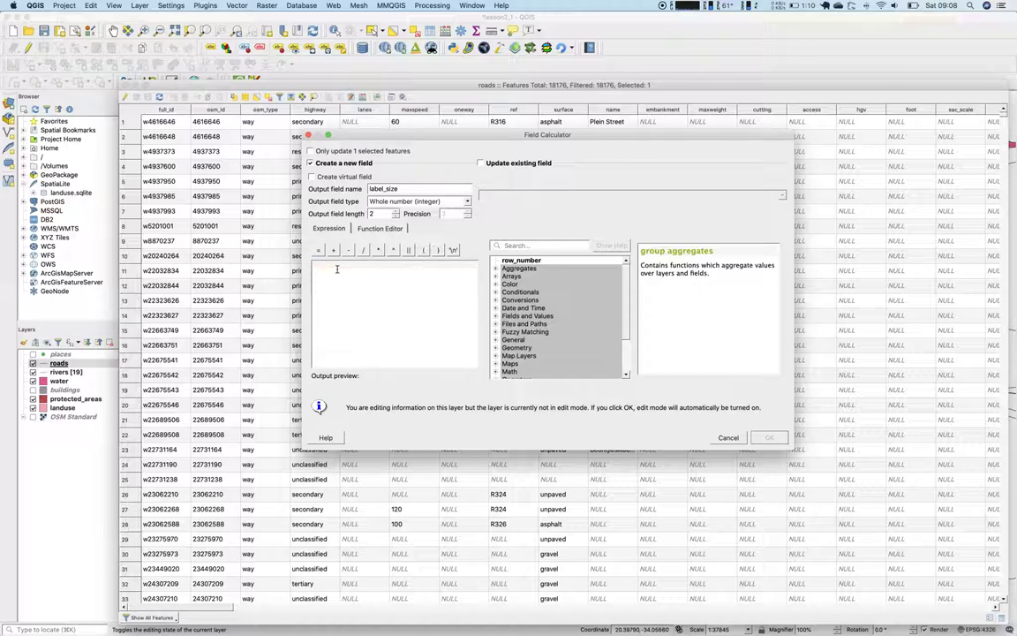
pyautogui.write('if(')
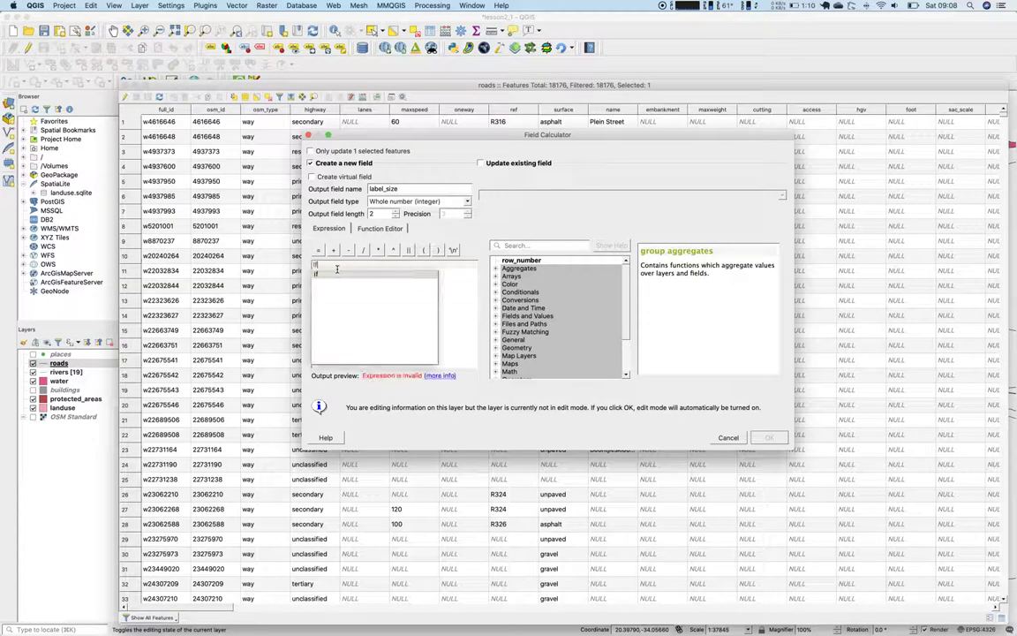
pyautogui.click(517, 245)
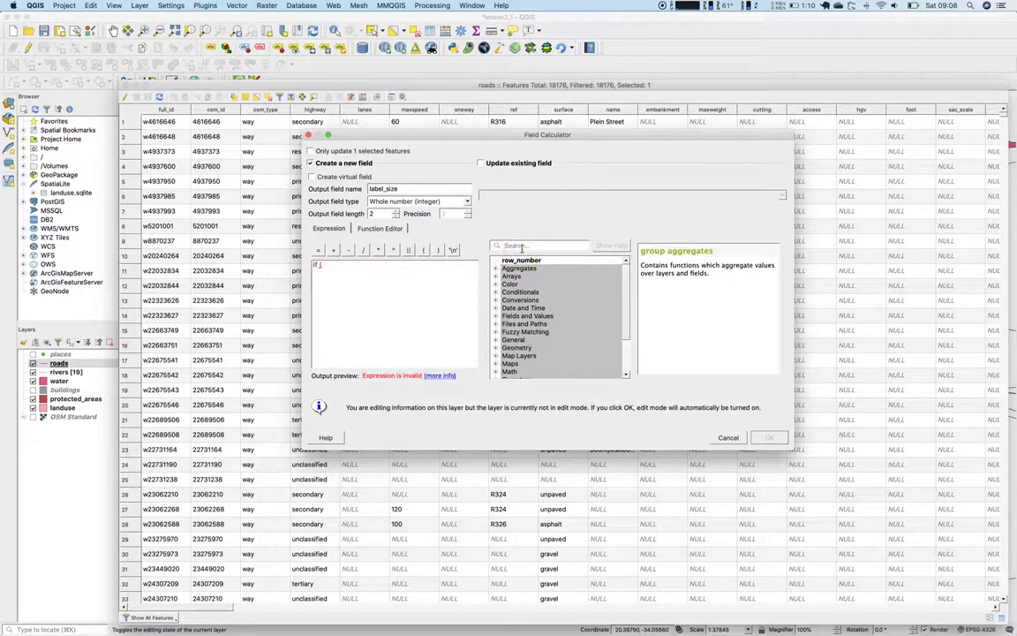
pyautogui.write('if')
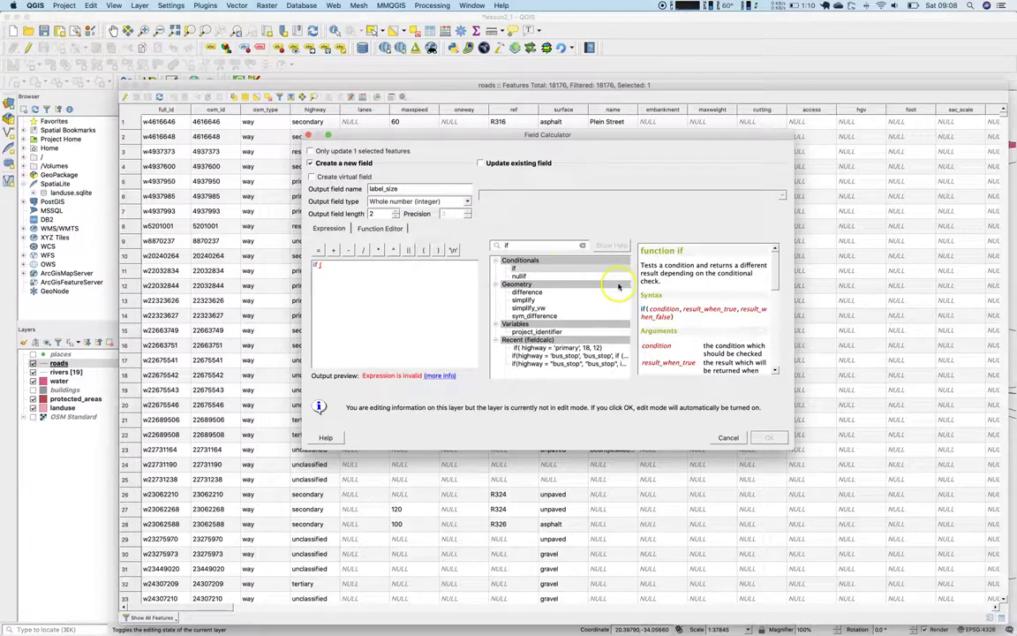
pyautogui.click(695, 282)
pyautogui.doubleClick(566, 349)
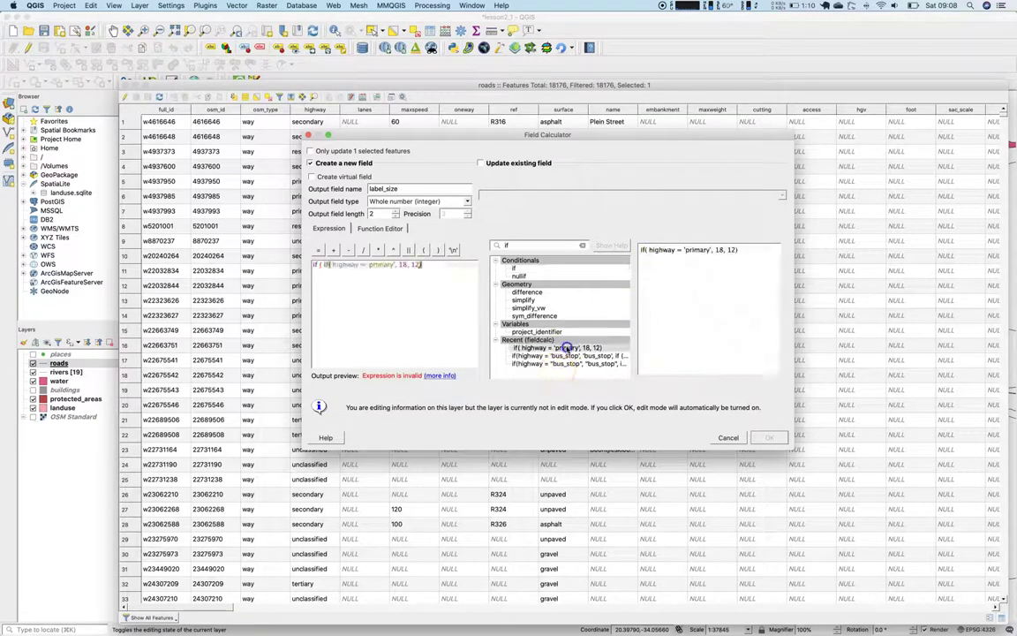
pyautogui.click(320, 267)
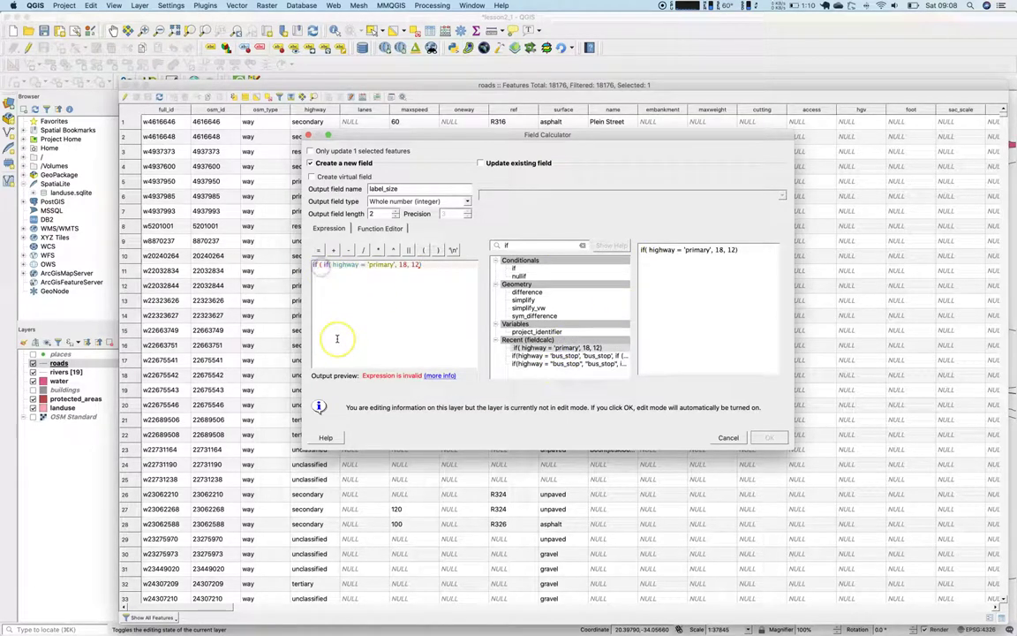
pyautogui.press('BackSpace')
pyautogui.press('BackSpace')
pyautogui.press('BackSpace')
pyautogui.press('BackSpace')
pyautogui.press('BackSpace')
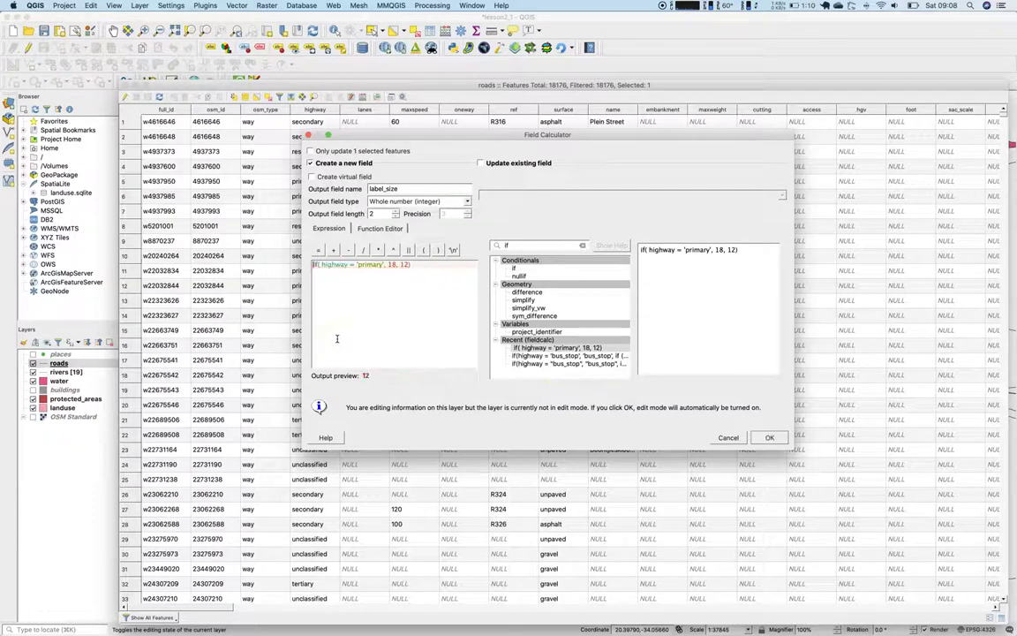
# Step: Copy the whole if expression and nest the copy in place of its fallback value 12
pyautogui.click(364, 265)
pyautogui.click(404, 265)
pyautogui.click(742, 436)
pyautogui.click(591, 381)
pyautogui.click(403, 264)
pyautogui.doubleClick(403, 264)
pyautogui.moveTo(419, 264); pyautogui.dragTo(275, 265)
pyautogui.hotkey('ctrl', 'c')
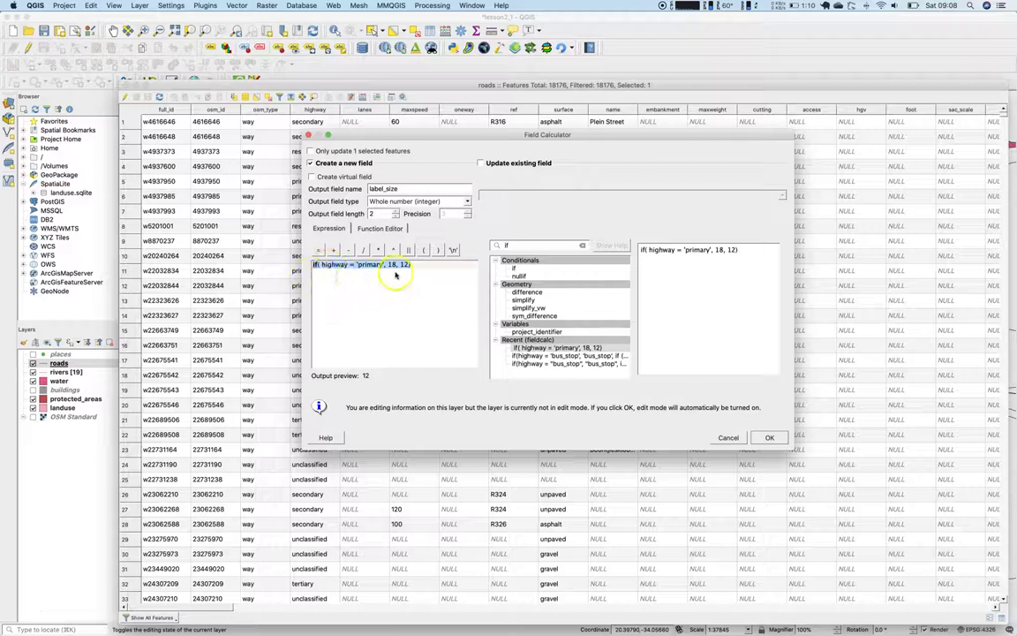
pyautogui.doubleClick(403, 264)
pyautogui.hotkey('ctrl', 'v')
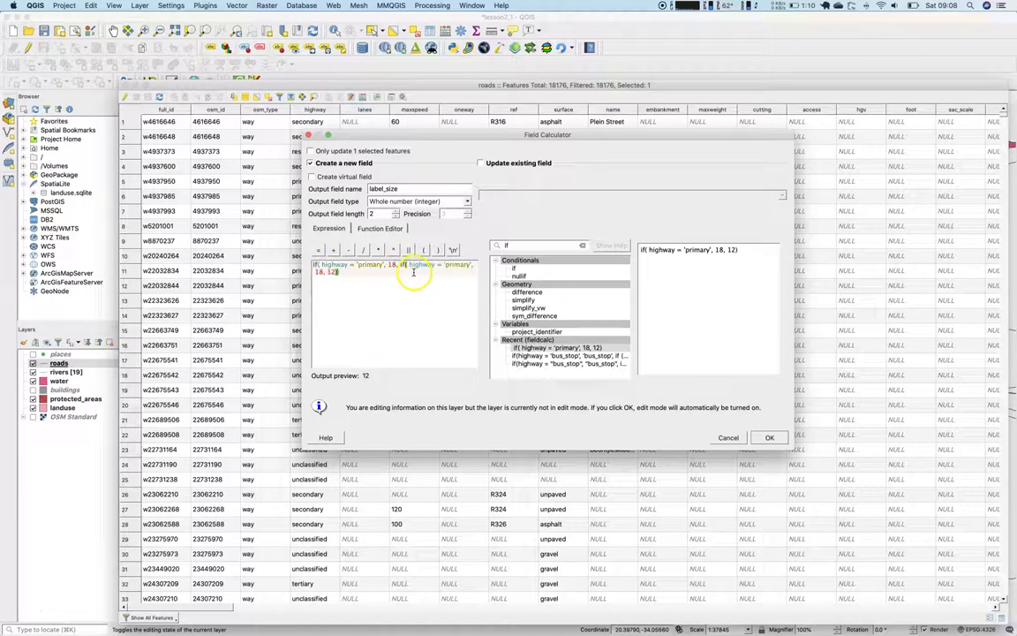
# Step: Change the nested condition to highway = 'secondary' with a label size of 16
pyautogui.doubleClick(458, 265)
pyautogui.write('secondary')
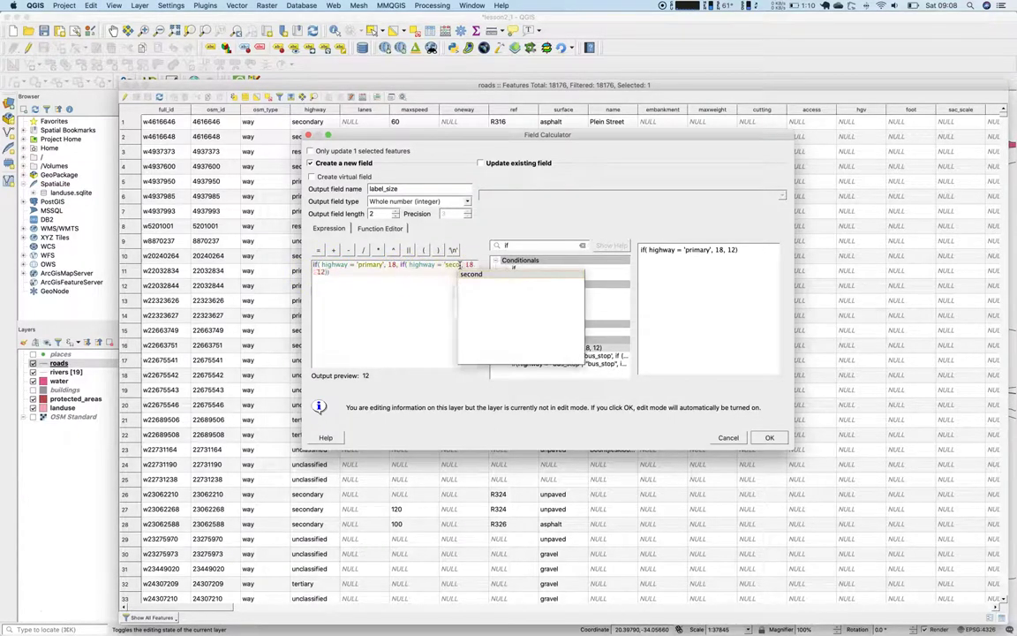
pyautogui.press('BackSpace')
pyautogui.press('BackSpace')
pyautogui.press('BackSpace')
pyautogui.press('BackSpace')
pyautogui.write('dary')
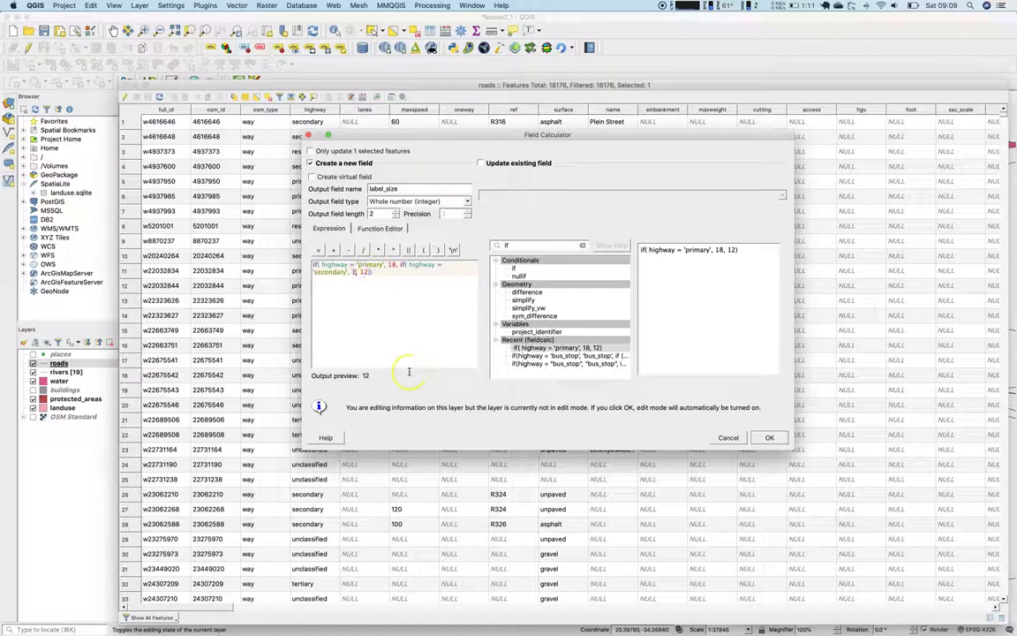
# Step: Nest a third if condition for highway = 'tertiary' with size 14 and fallback 12, and calculate the field
pyautogui.moveTo(363, 271); pyautogui.dragTo(395, 324)
pyautogui.press('super+v')
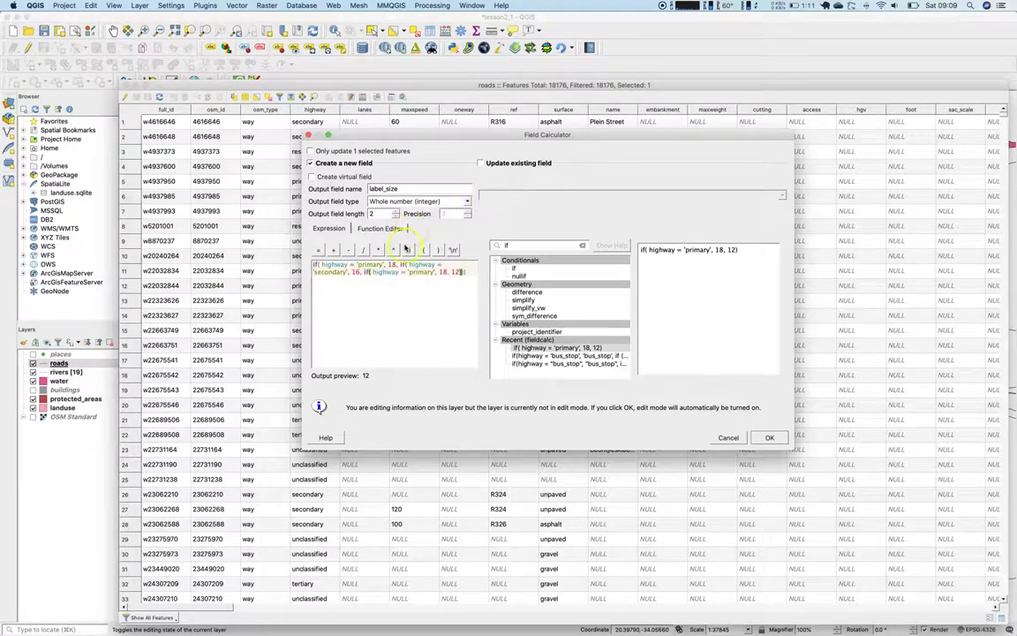
pyautogui.doubleClick(424, 272)
pyautogui.write('tertiary')
pyautogui.doubleClick(445, 272)
pyautogui.write('14')
pyautogui.click(773, 439)
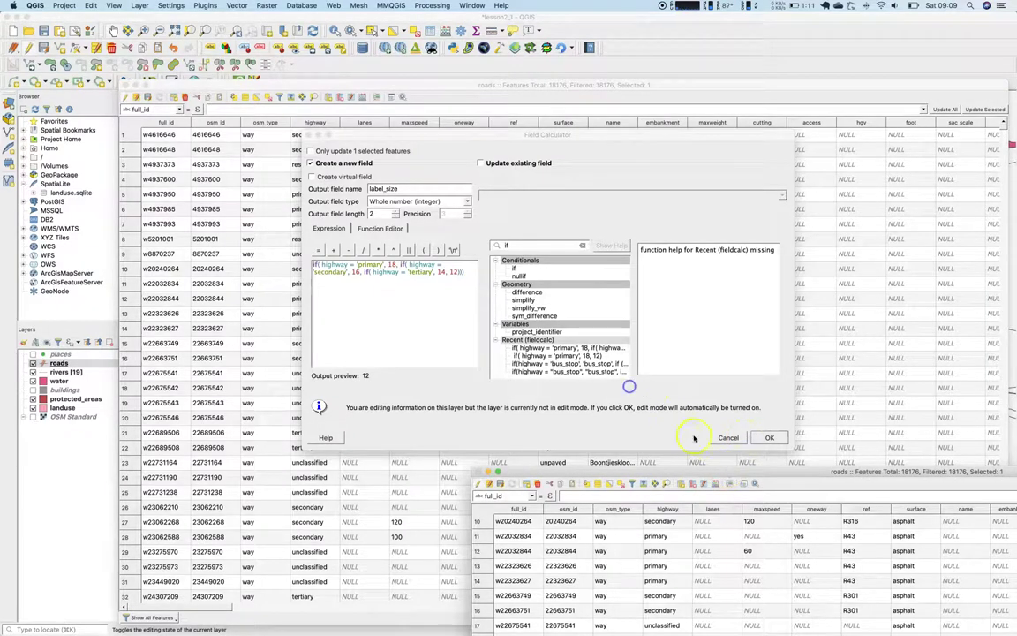
# Step: Review the calculated label_size column in the roads attribute table, and end the editing session with the changes saved
pyautogui.moveTo(697, 471); pyautogui.dragTo(398, 146)
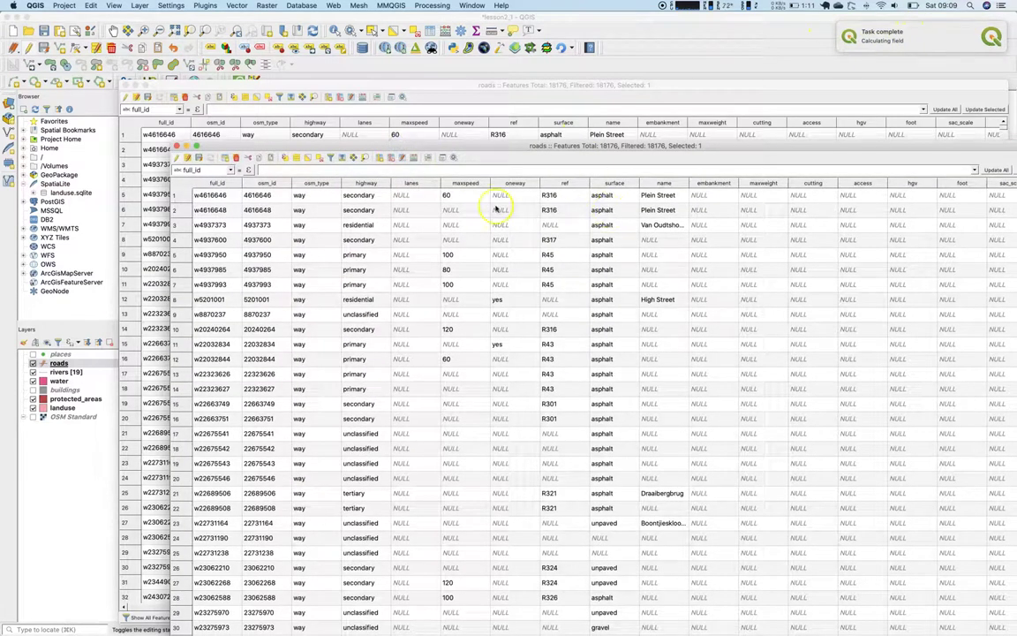
pyautogui.doubleClick(162, 136)
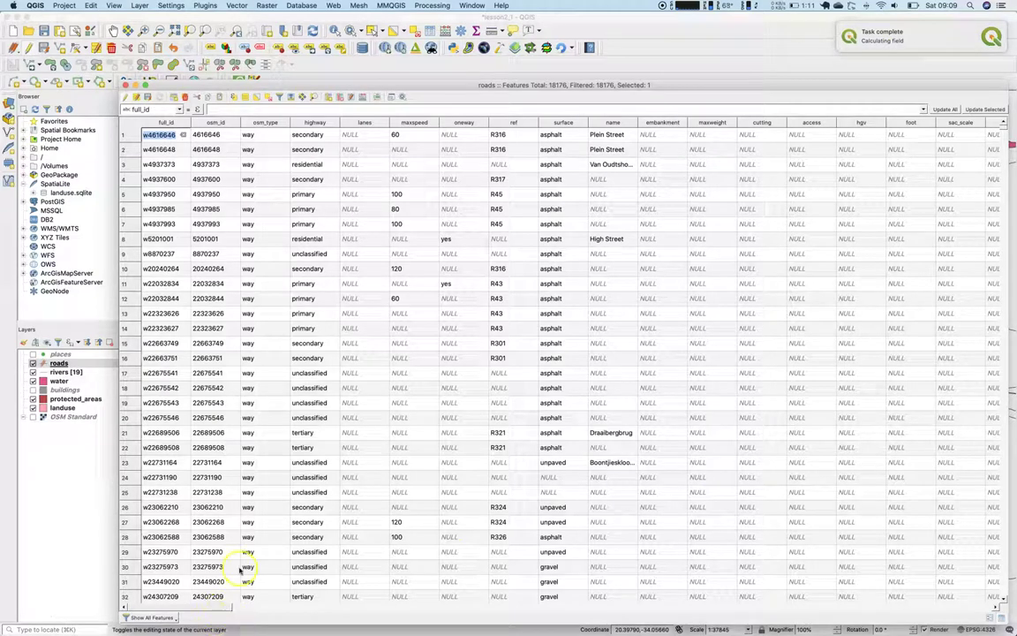
pyautogui.moveTo(220, 607); pyautogui.dragTo(993, 602)
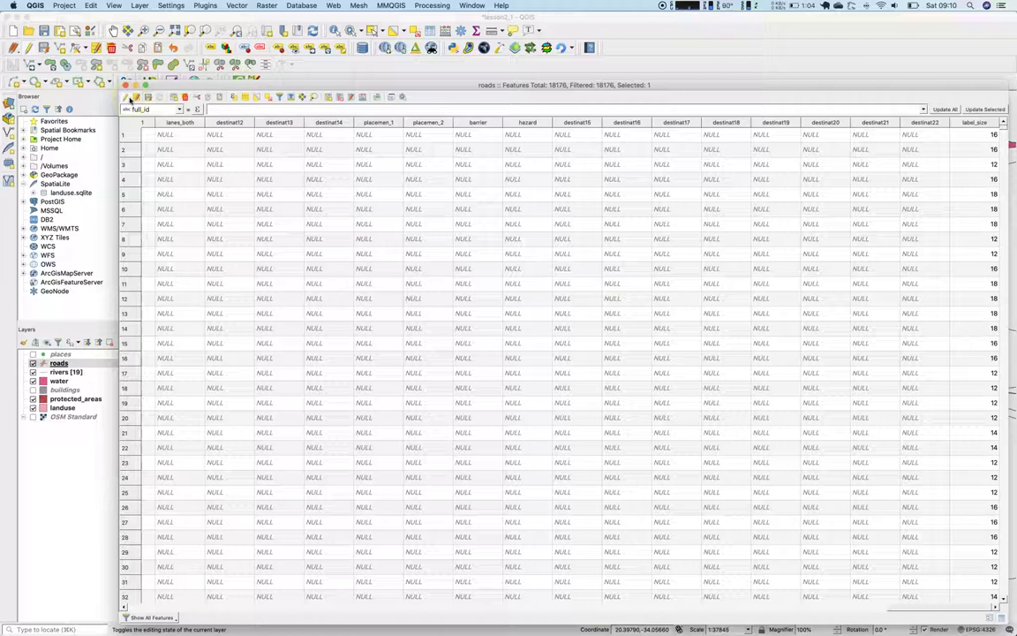
pyautogui.click(127, 96)
pyautogui.click(127, 98)
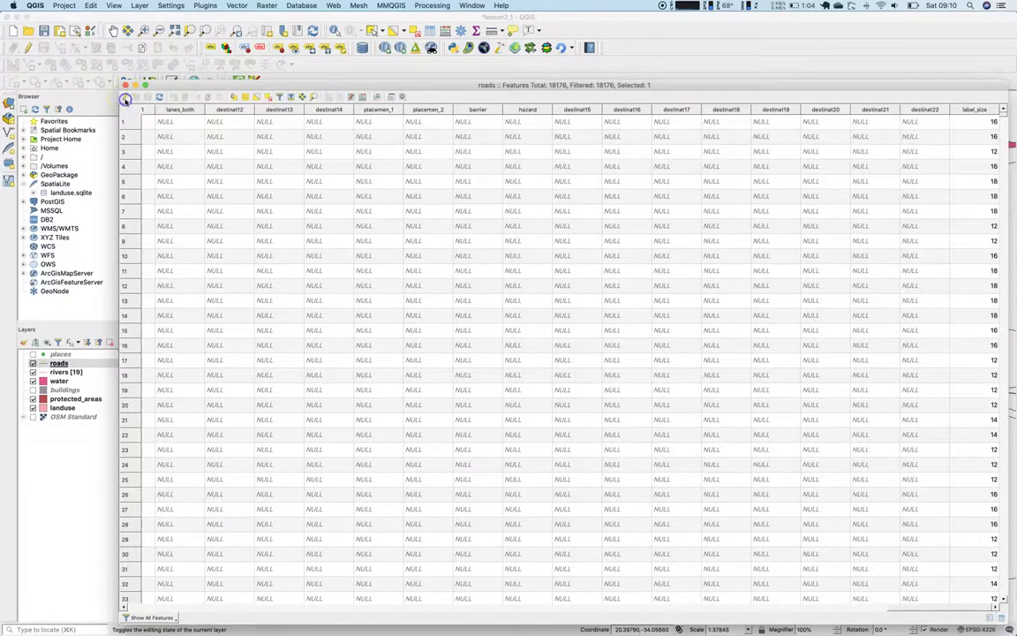
# Step: Close the attribute table and drive the roads layer's label size with a data-defined override from the label_size field
pyautogui.click(125, 84)
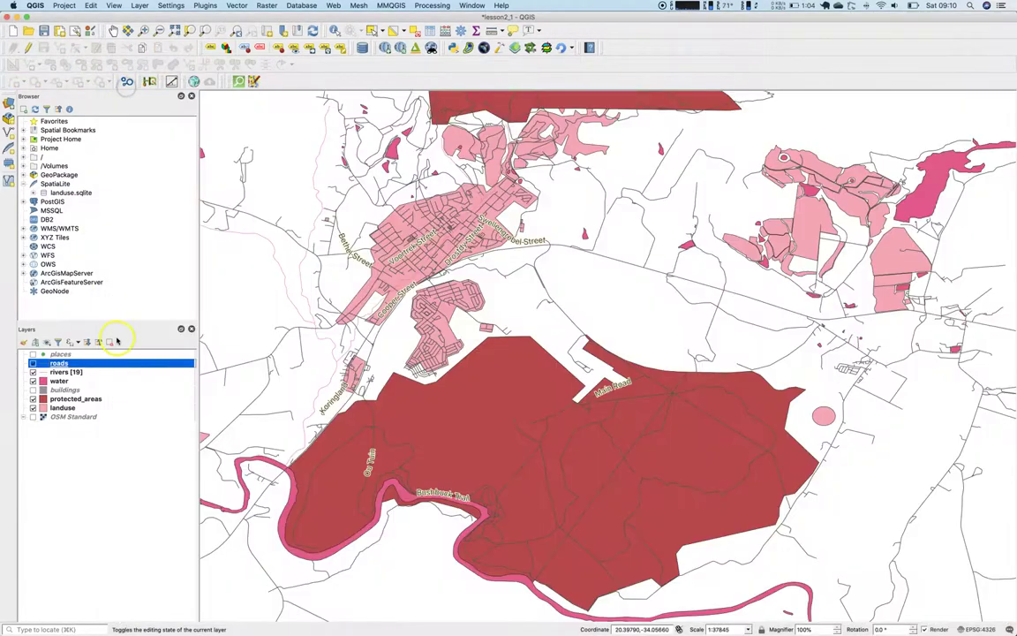
pyautogui.click(75, 363)
pyautogui.doubleClick(75, 363)
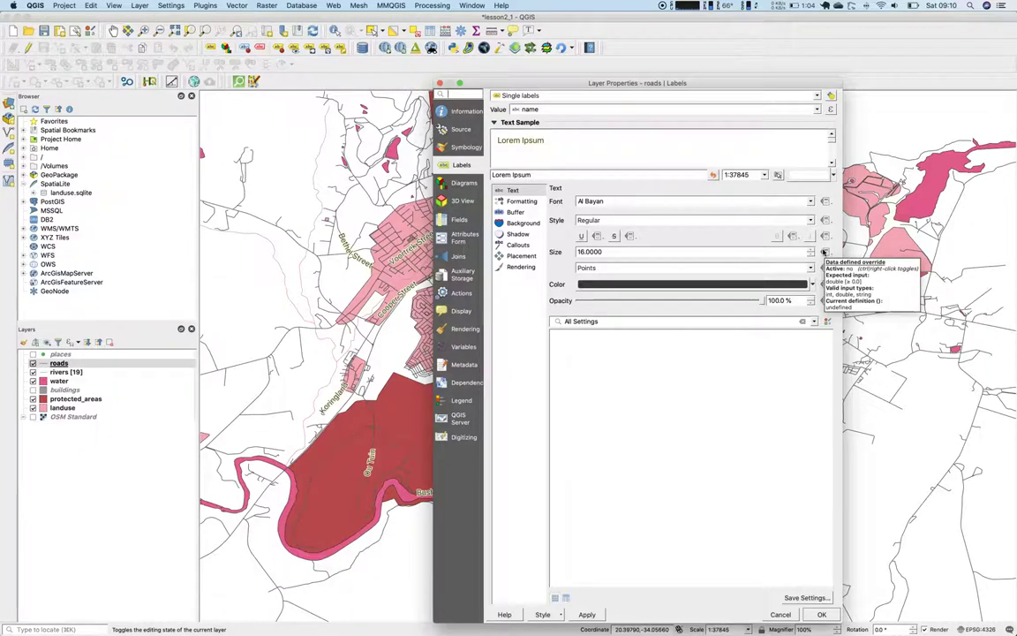
pyautogui.click(824, 253)
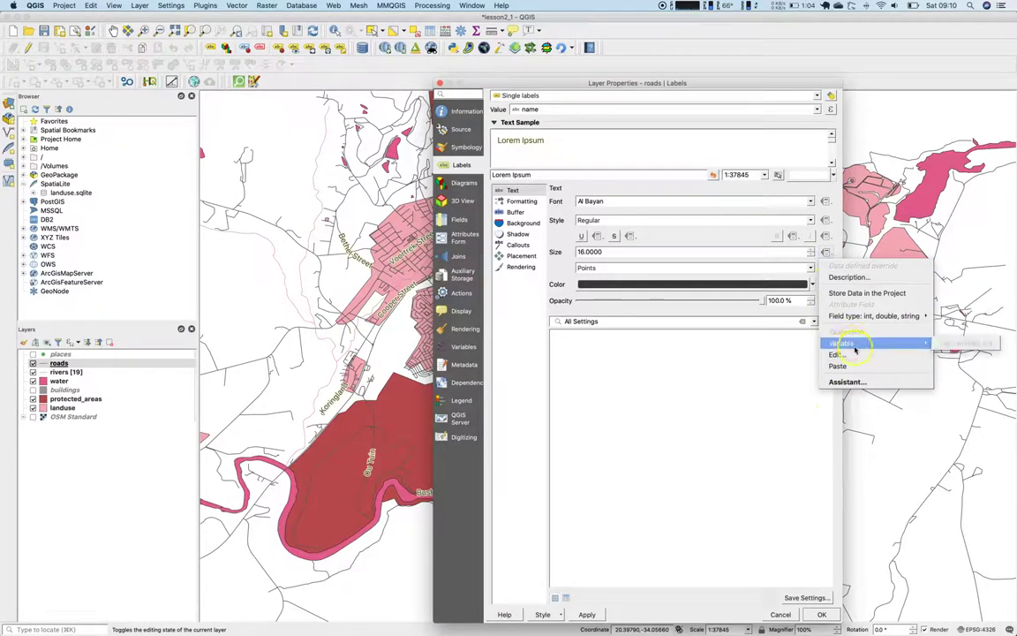
pyautogui.moveTo(857, 319)
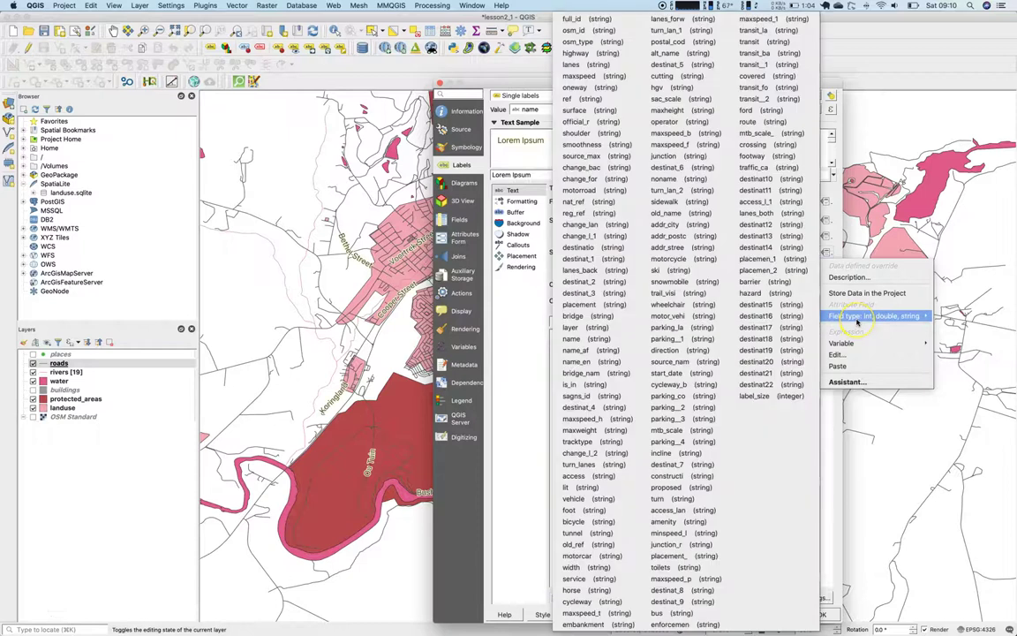
pyautogui.click(711, 352)
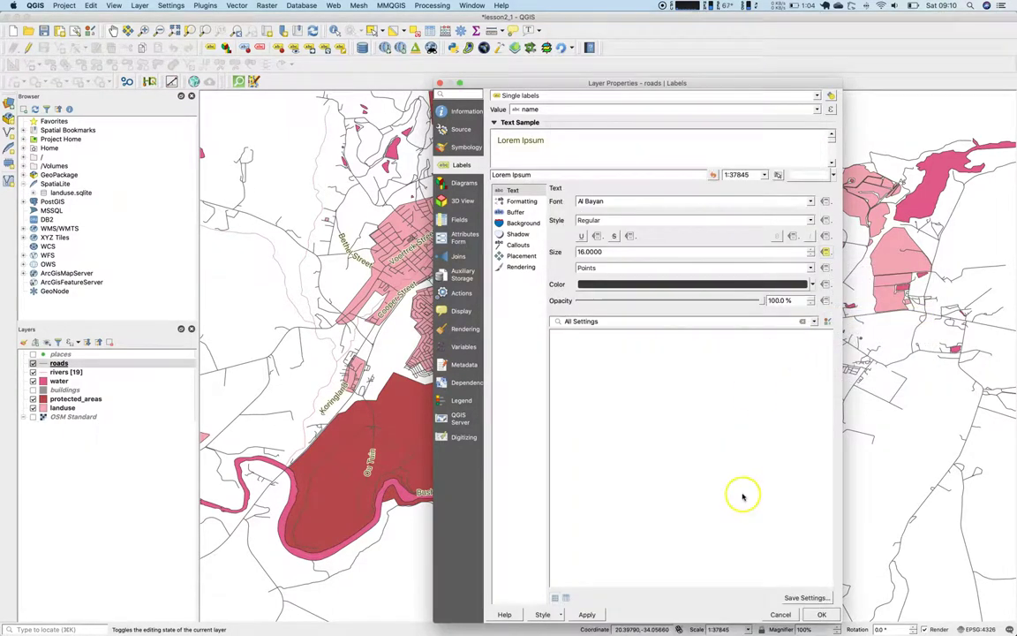
pyautogui.click(587, 615)
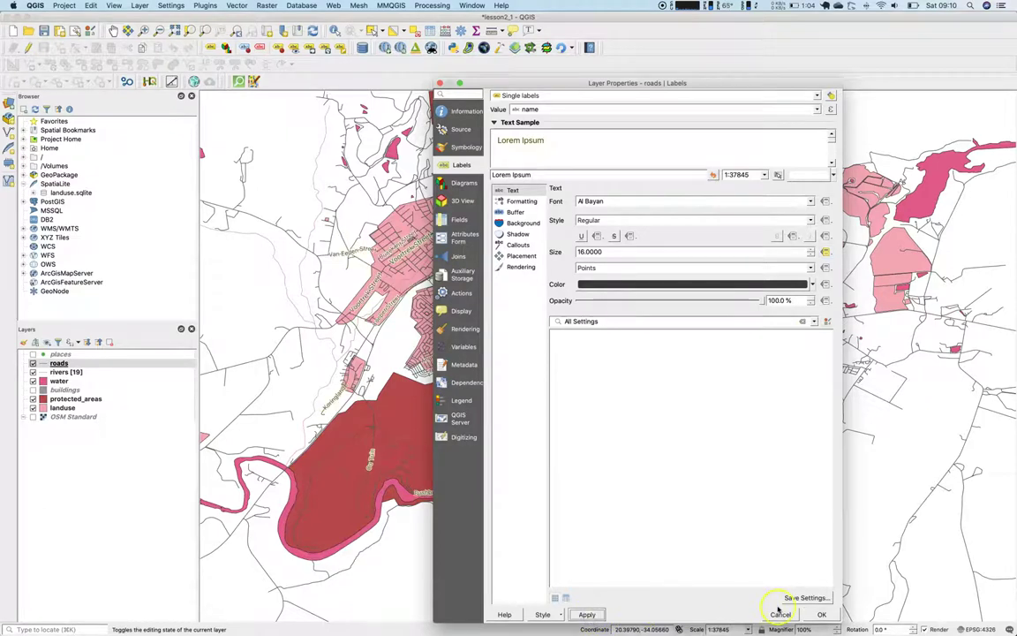
pyautogui.click(812, 614)
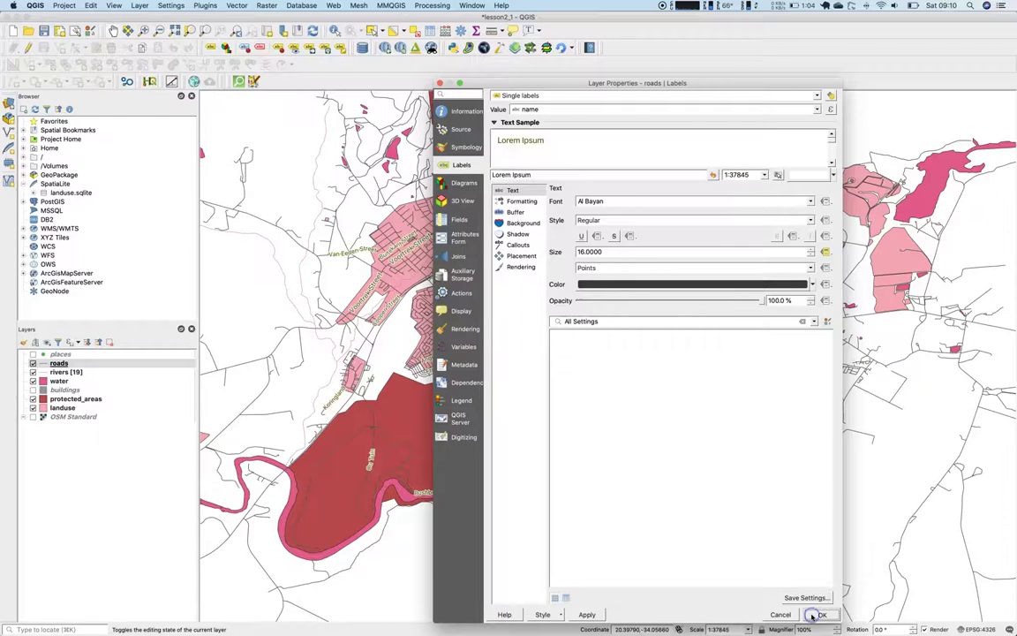
# Step: Examine the road label sizes on the map, across the town streets and out to the protected area
pyautogui.scroll(2, 414, 269)
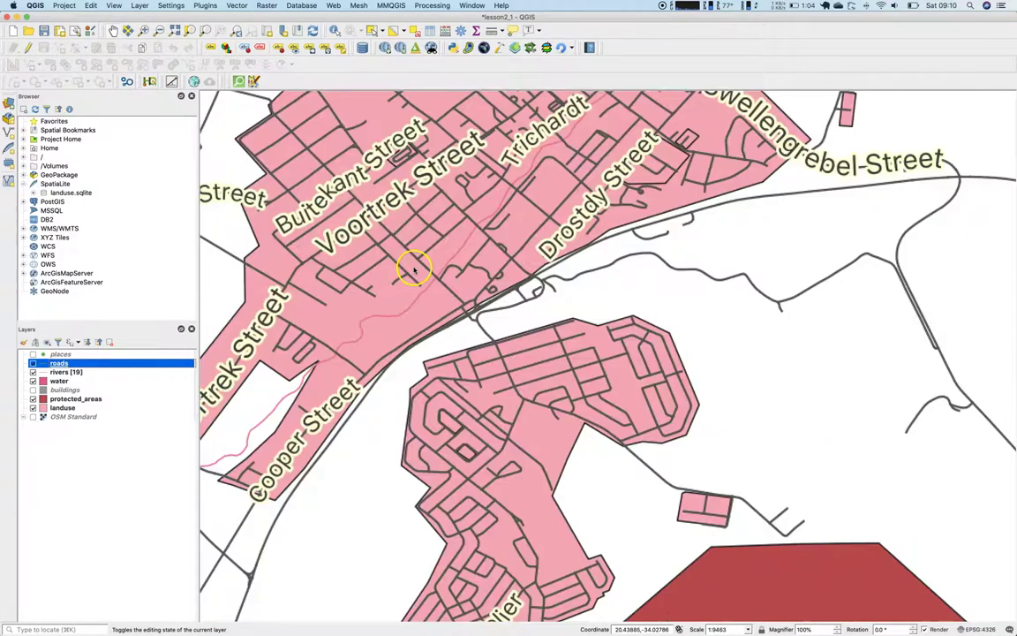
pyautogui.moveTo(392, 338); pyautogui.dragTo(620, 143)
pyautogui.moveTo(510, 406); pyautogui.dragTo(529, 331)
pyautogui.moveTo(477, 372); pyautogui.dragTo(538, 227)
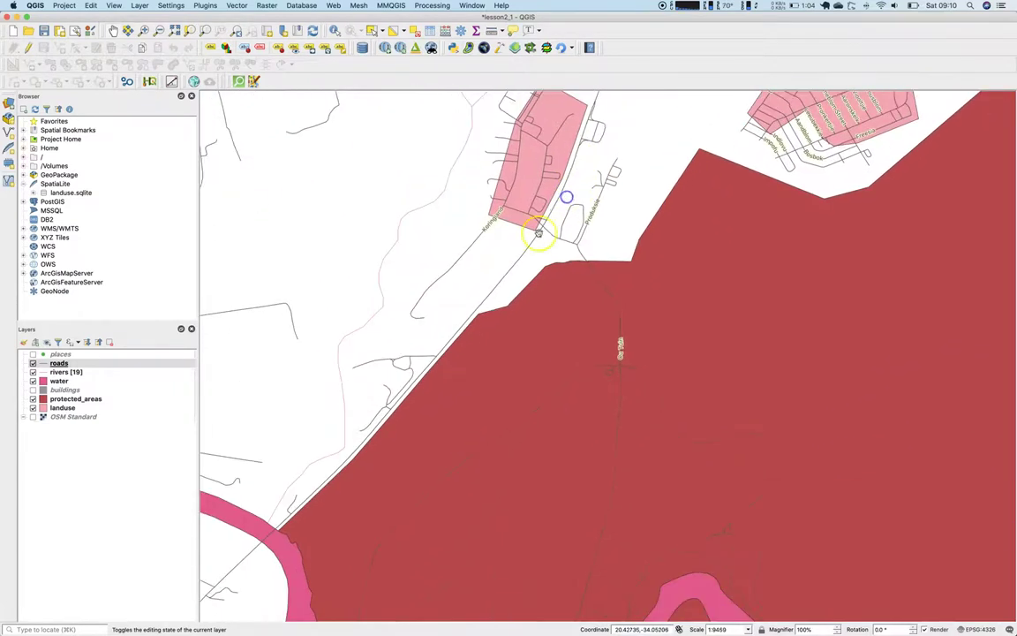
pyautogui.scroll(-1, 504, 302)
pyautogui.moveTo(586, 313); pyautogui.dragTo(574, 438)
pyautogui.moveTo(598, 357); pyautogui.dragTo(484, 538)
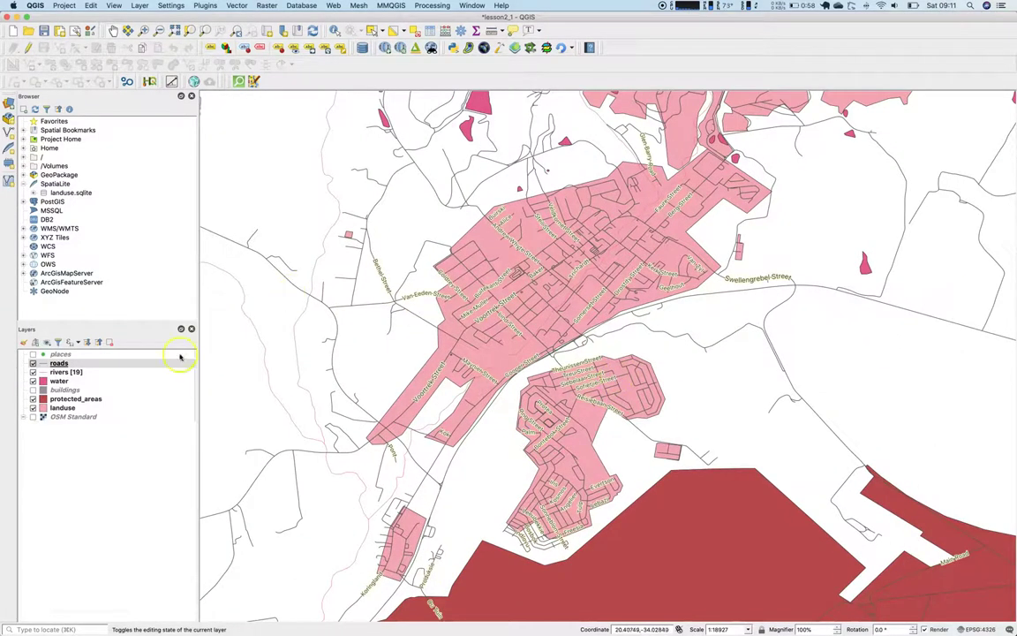
# Step: Sort the roads attribute table by name in descending order, select the primary road Witbrug and zoom the map to it
pyautogui.rightClick(71, 363)
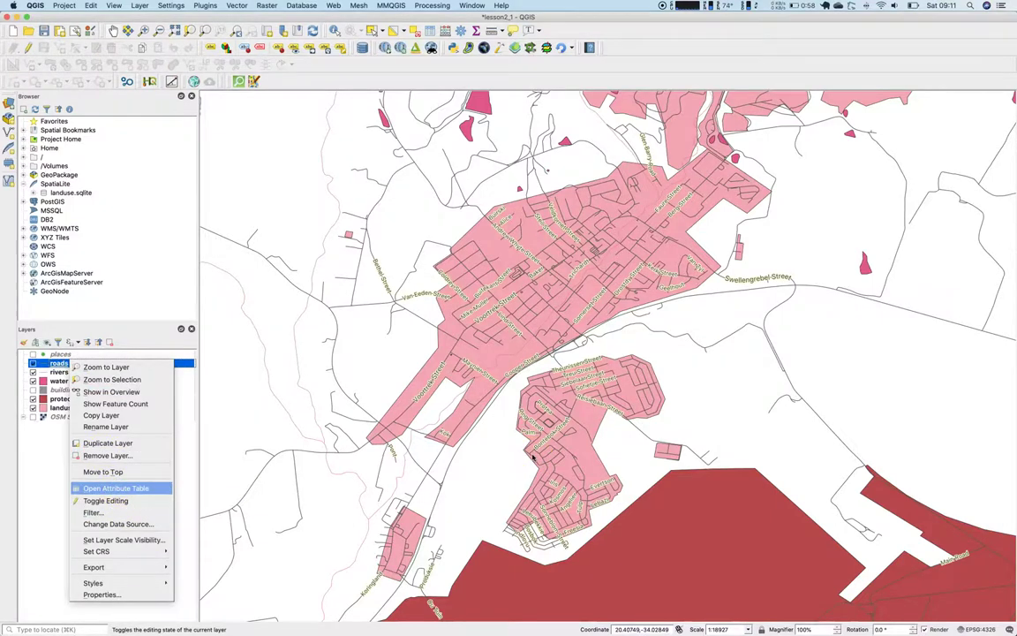
pyautogui.press('Return')
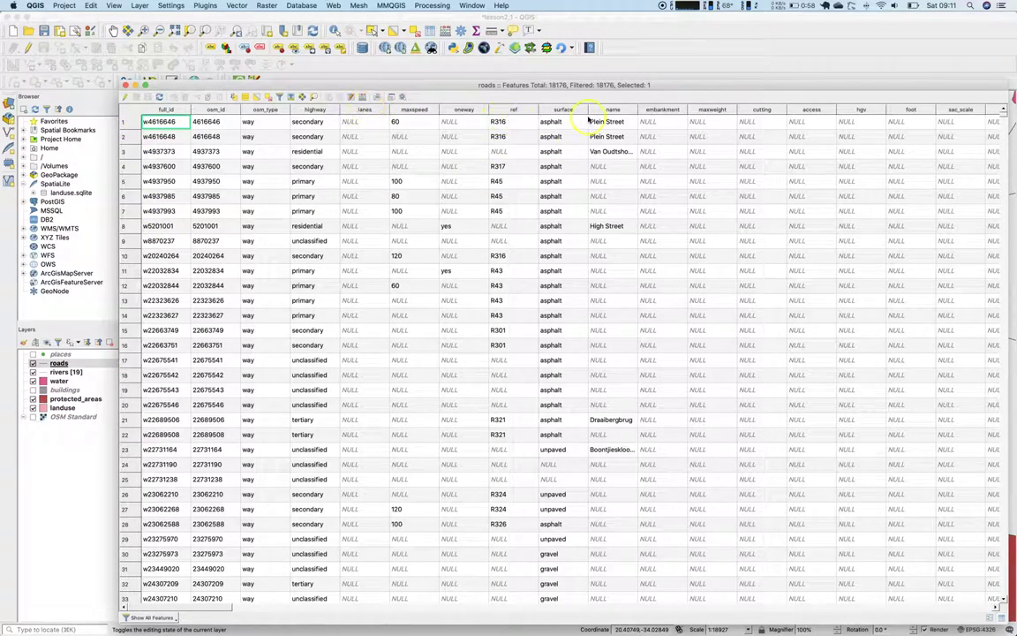
pyautogui.click(616, 111)
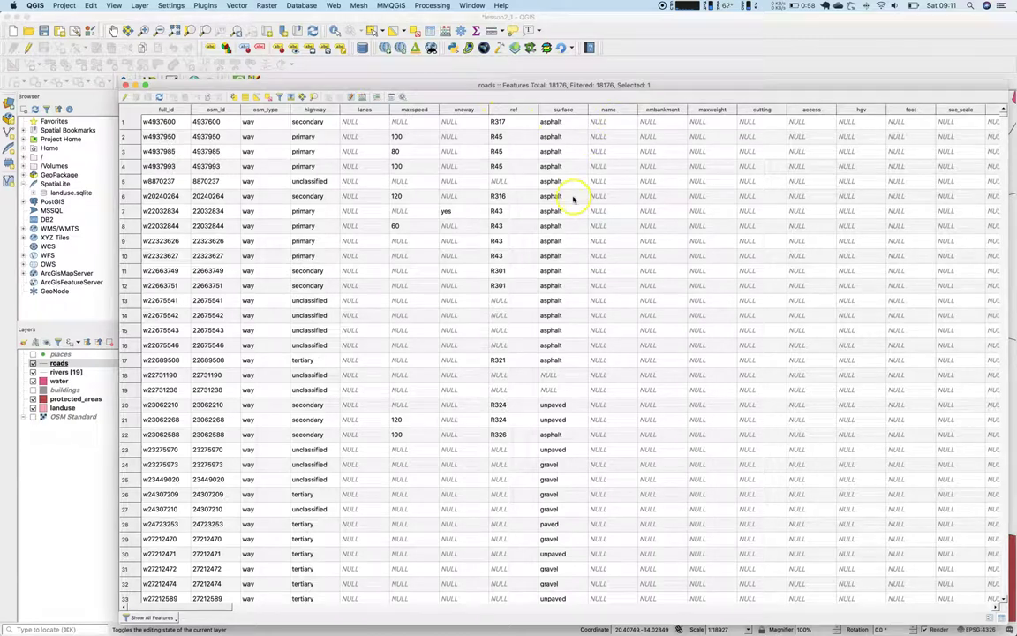
pyautogui.click(617, 110)
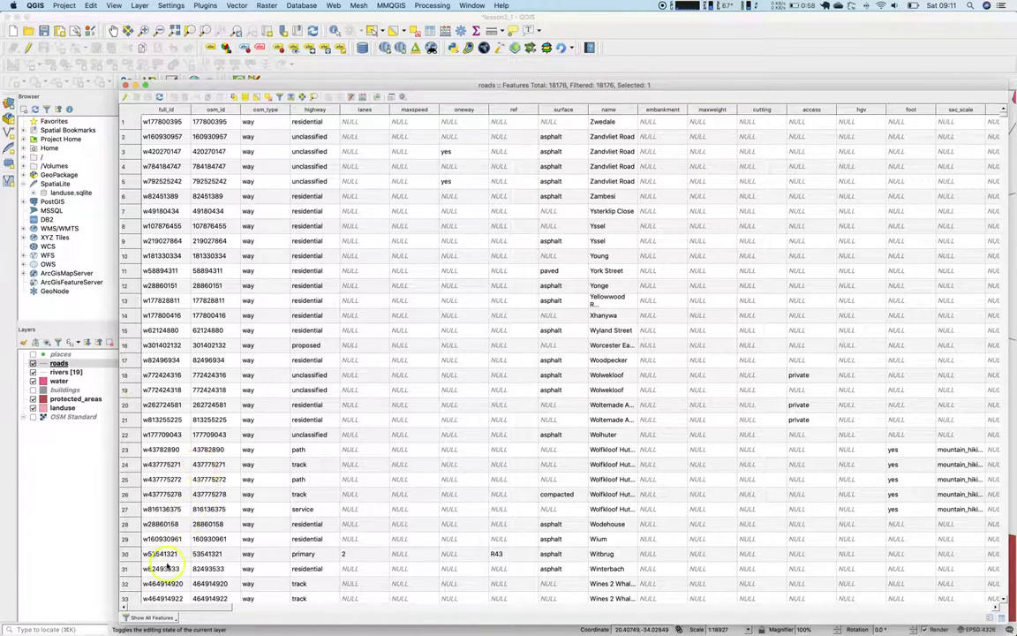
pyautogui.click(126, 553)
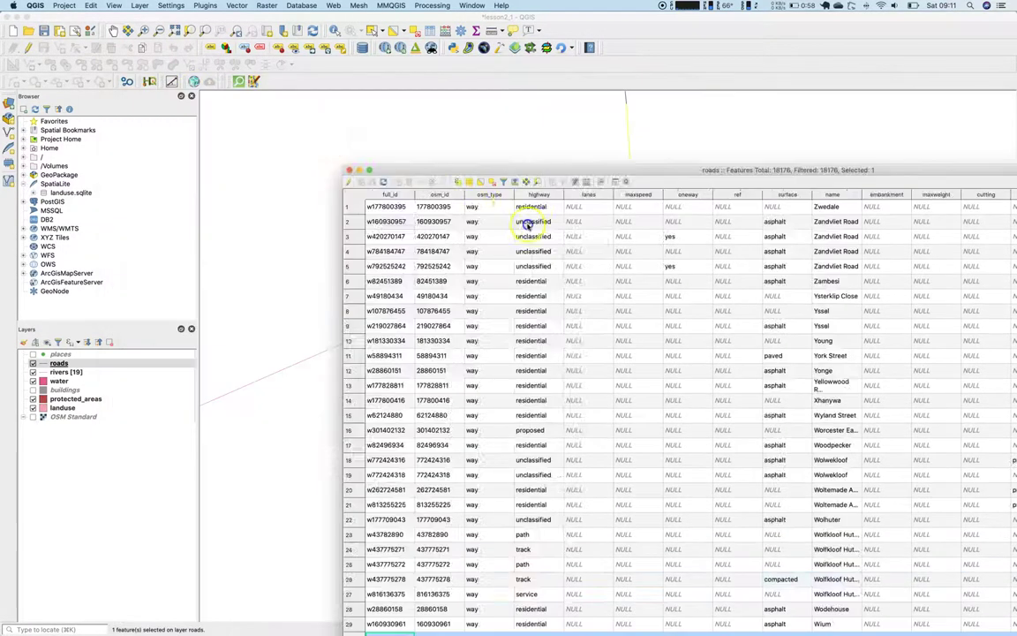
# Step: Move the attribute table off the map and check how the Witbrug road is labelled at different scales
pyautogui.moveTo(418, 170); pyautogui.dragTo(693, 427)
pyautogui.scroll(-1, 562, 358)
pyautogui.moveTo(564, 369); pyautogui.dragTo(484, 344)
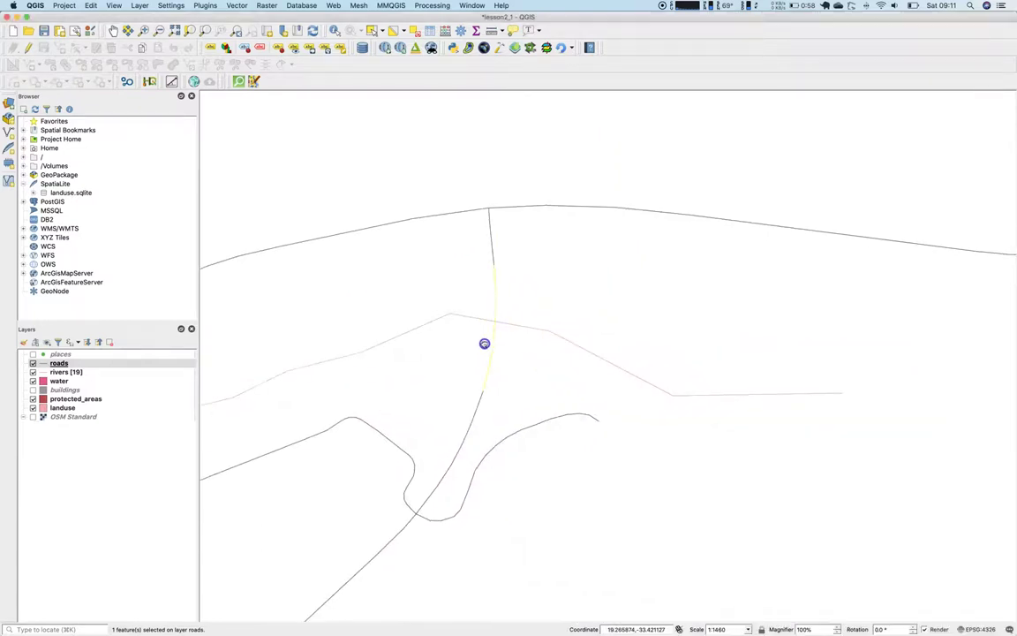
pyautogui.scroll(1, 484, 343)
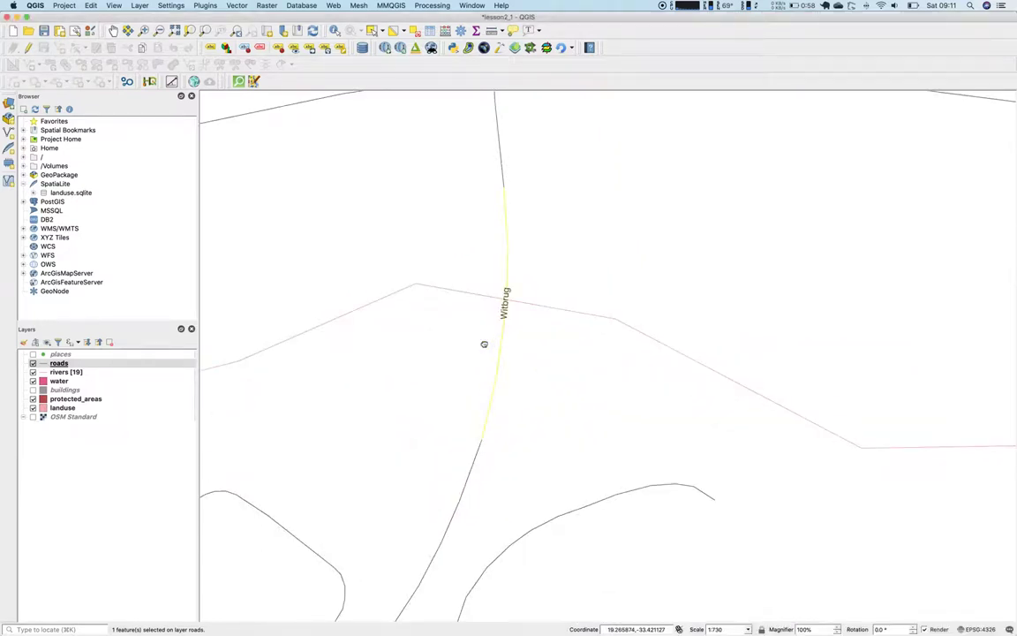
pyautogui.scroll(-1, 273, 335)
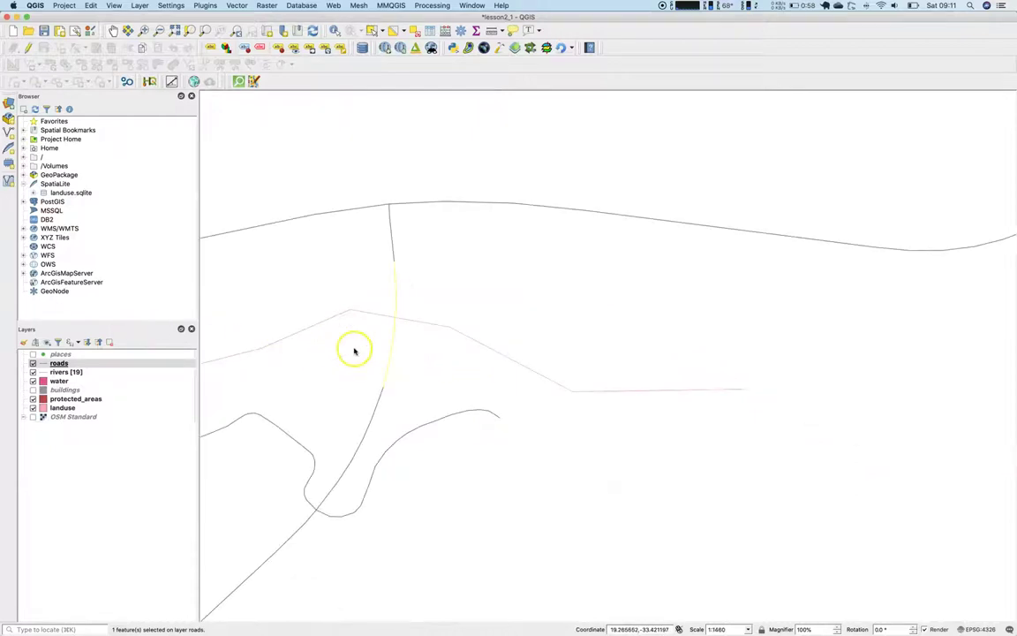
# Step: In the roads label rendering options, set the minimum feature size for suppressing labels to 0 mm
pyautogui.click(60, 364)
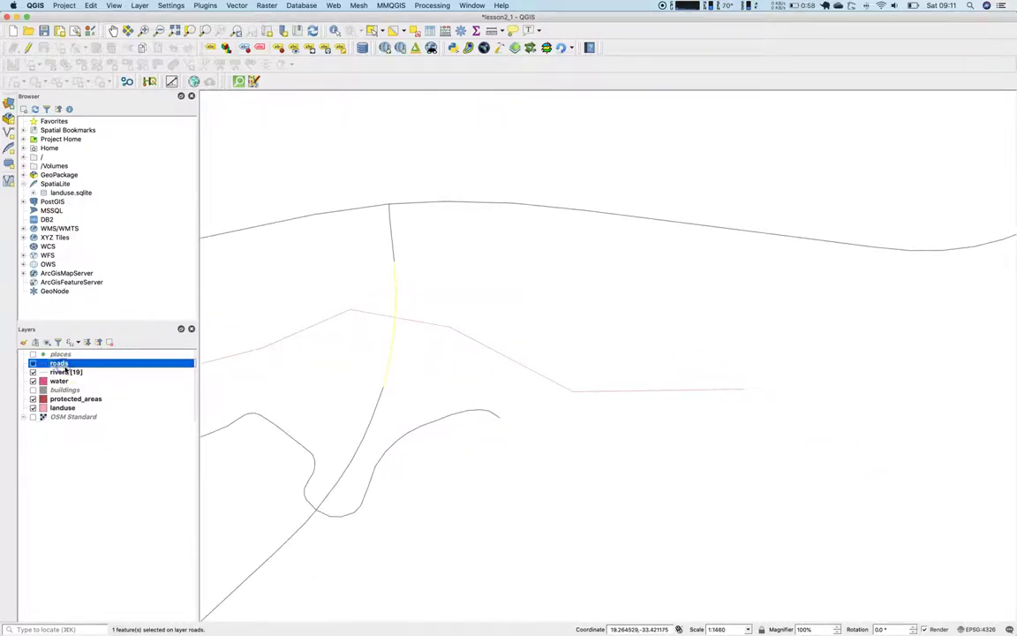
pyautogui.doubleClick(61, 365)
pyautogui.click(520, 267)
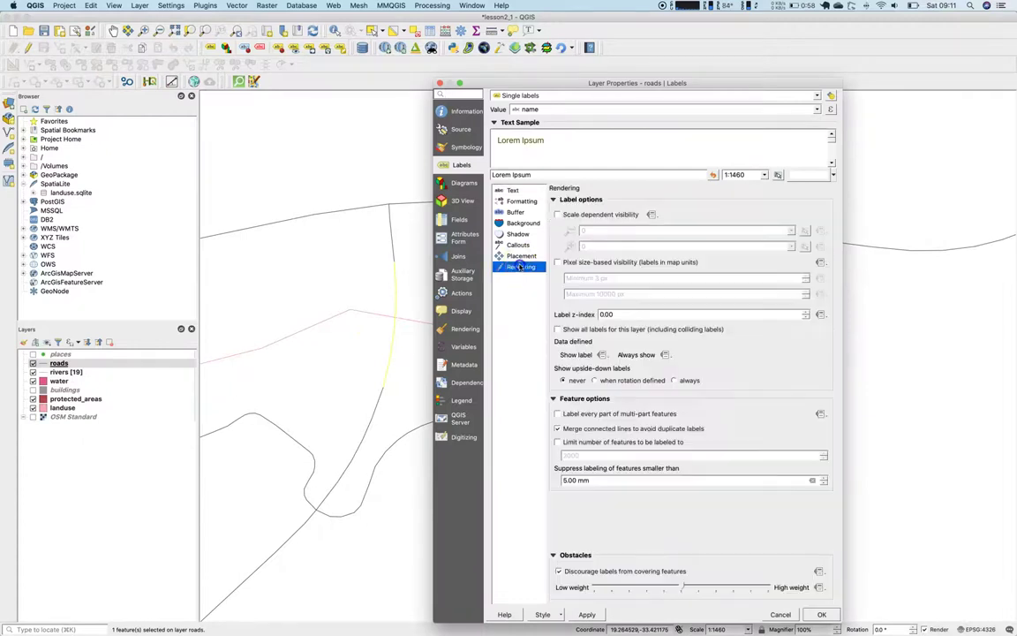
pyautogui.doubleClick(574, 479)
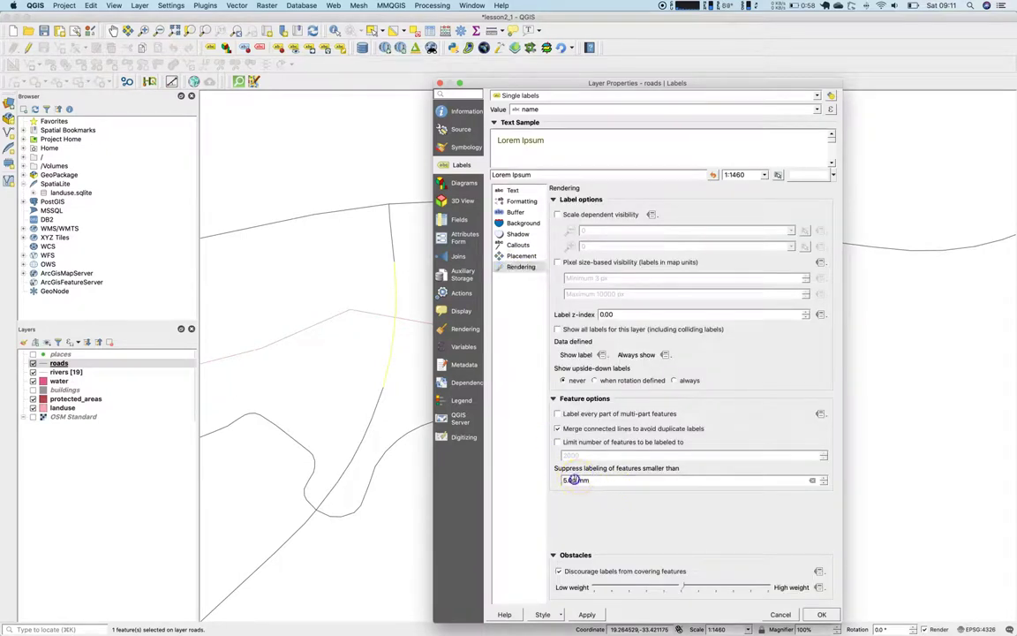
pyautogui.write('0')
pyautogui.click(822, 614)
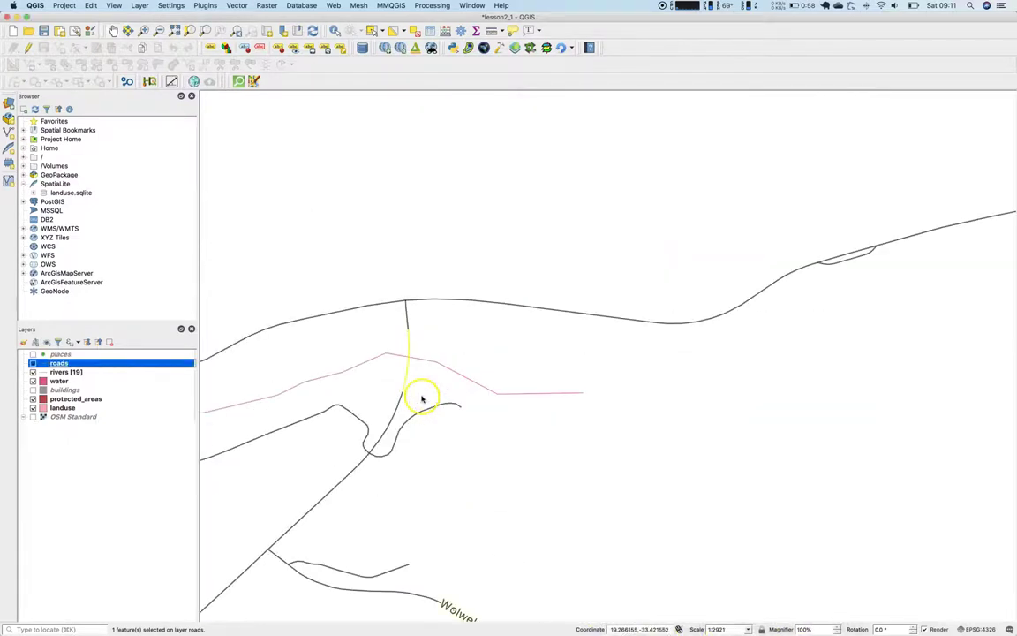
# Step: Check the label of the selected Witbrug road on the map again at a closer scale
pyautogui.scroll(2, 393, 365)
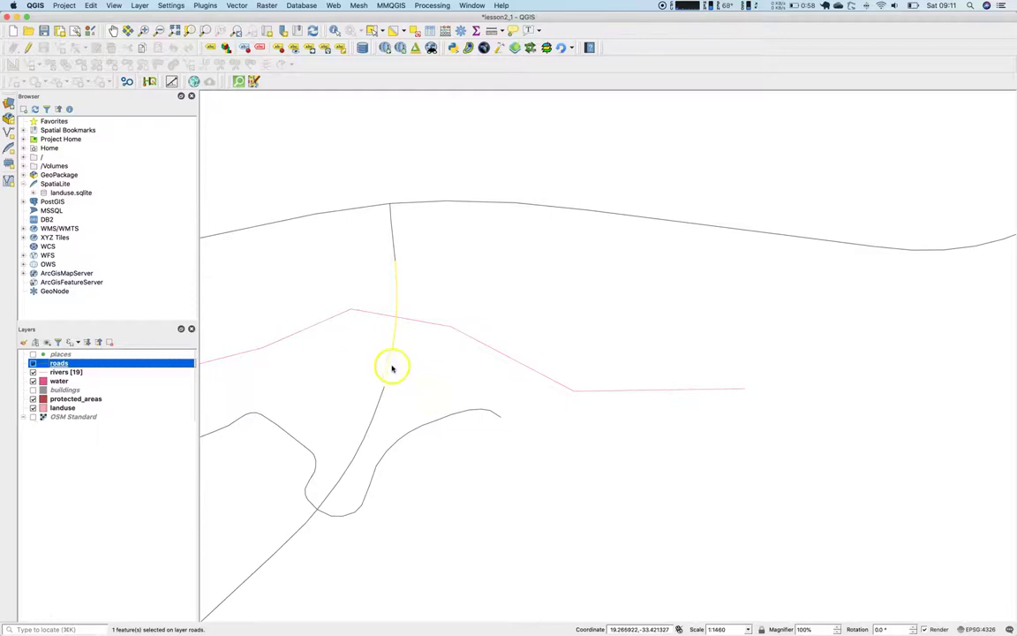
pyautogui.moveTo(390, 366); pyautogui.dragTo(506, 416)
pyautogui.moveTo(406, 418); pyautogui.dragTo(552, 410)
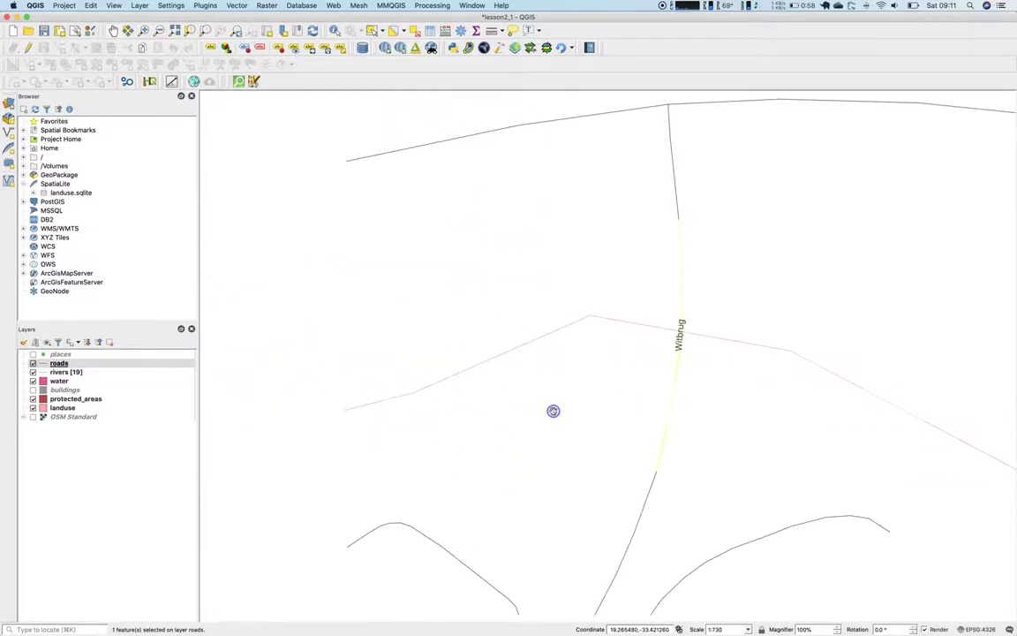
pyautogui.moveTo(474, 409); pyautogui.dragTo(546, 385)
# Step: Bring the hidden roads attribute table window back in front of the map and move it fully into view
pyautogui.press('super+Tab')
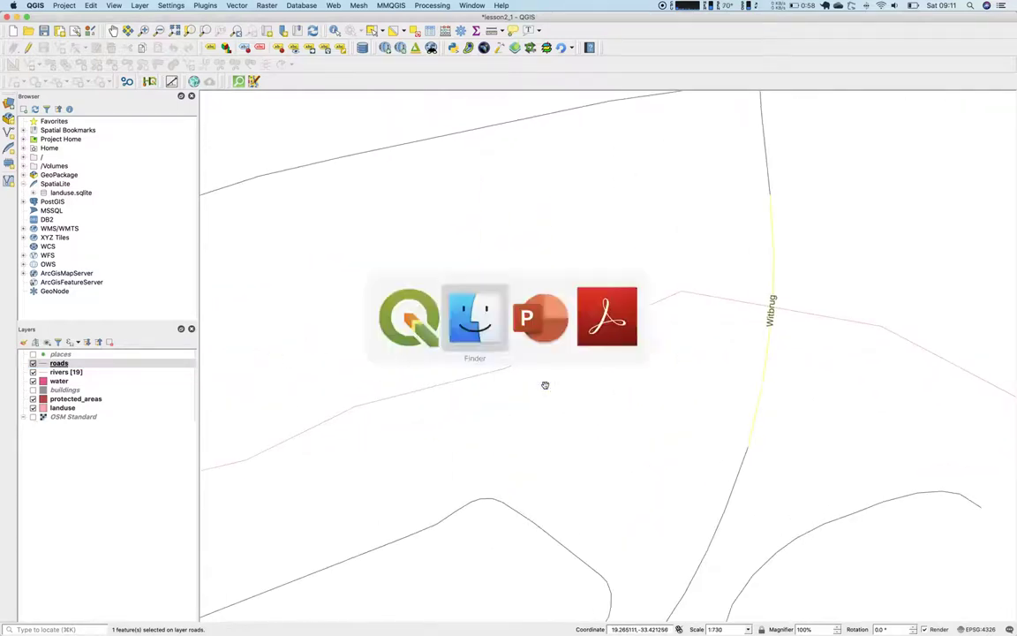
pyautogui.moveTo(655, 375); pyautogui.dragTo(506, 255)
pyautogui.press('super+Tab')
pyautogui.press('super+Tab')
pyautogui.press('super+shift+Tab')
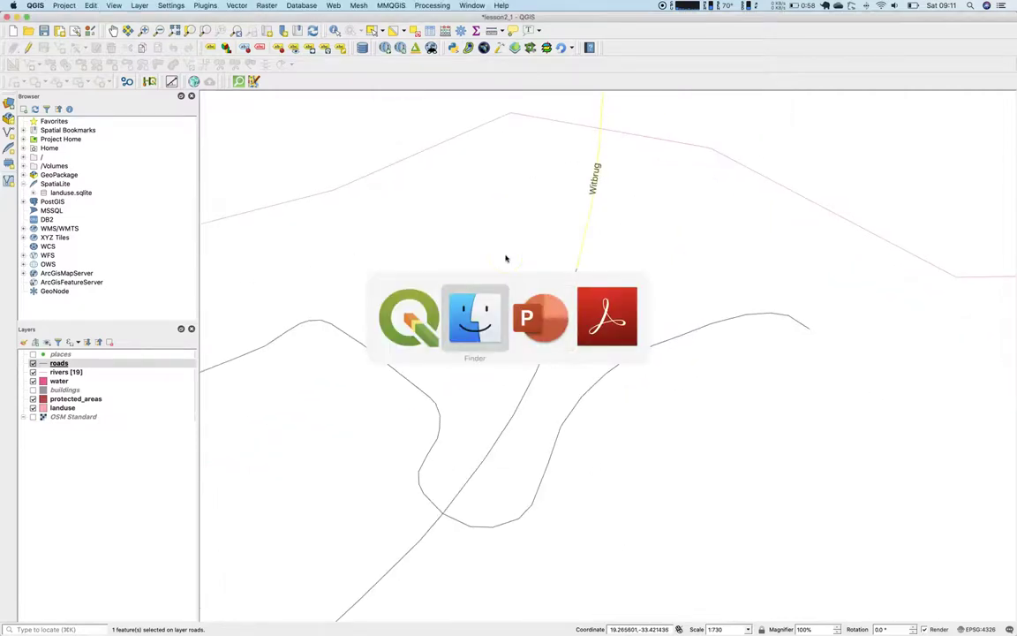
pyautogui.moveTo(1014, 3)
pyautogui.click(346, 325)
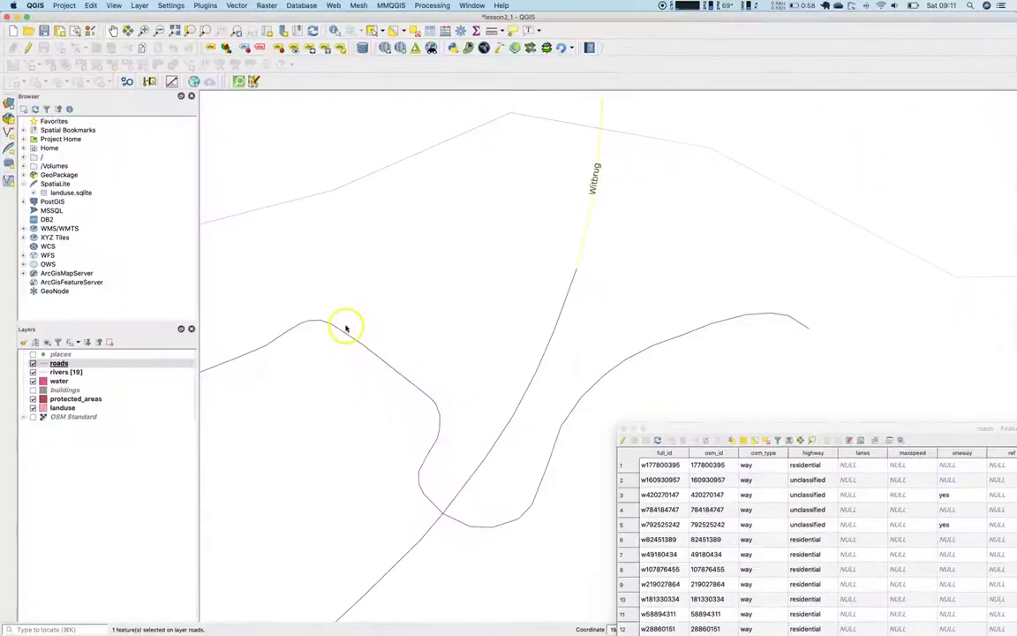
pyautogui.moveTo(810, 423); pyautogui.dragTo(413, 59)
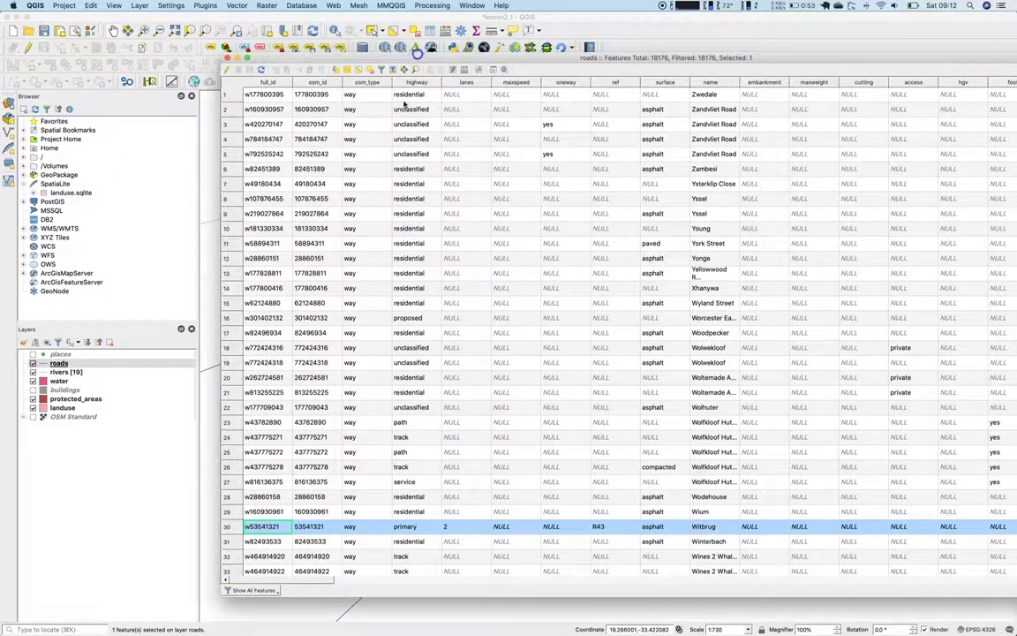
# Step: Find the primary road Voortrekkerbrug in row 155 of the attribute table, select it and zoom the map to it
pyautogui.scroll(-18, 420, 526)
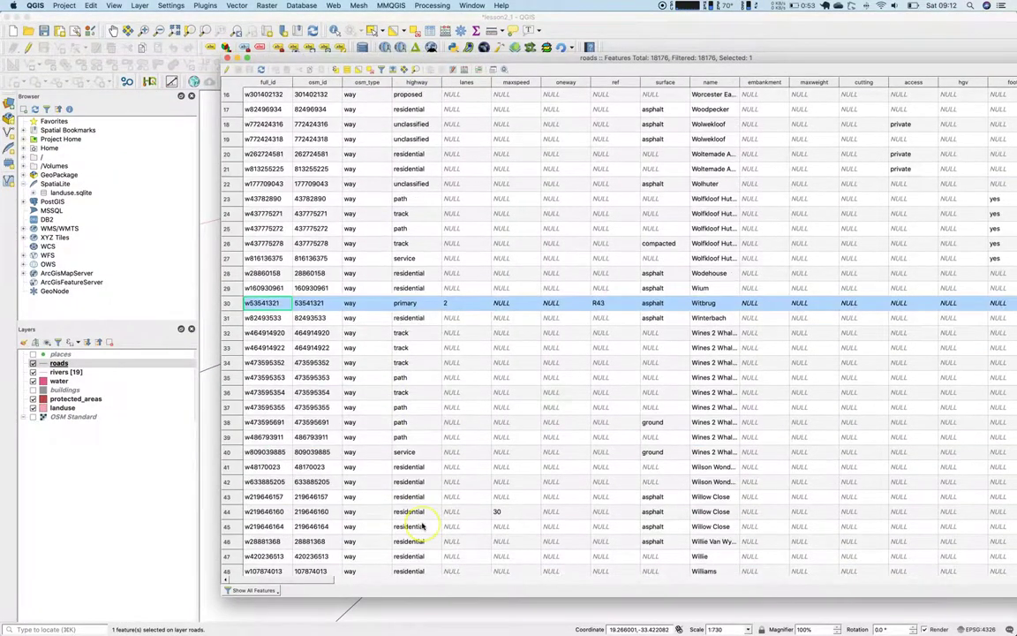
pyautogui.scroll(-8, 423, 526)
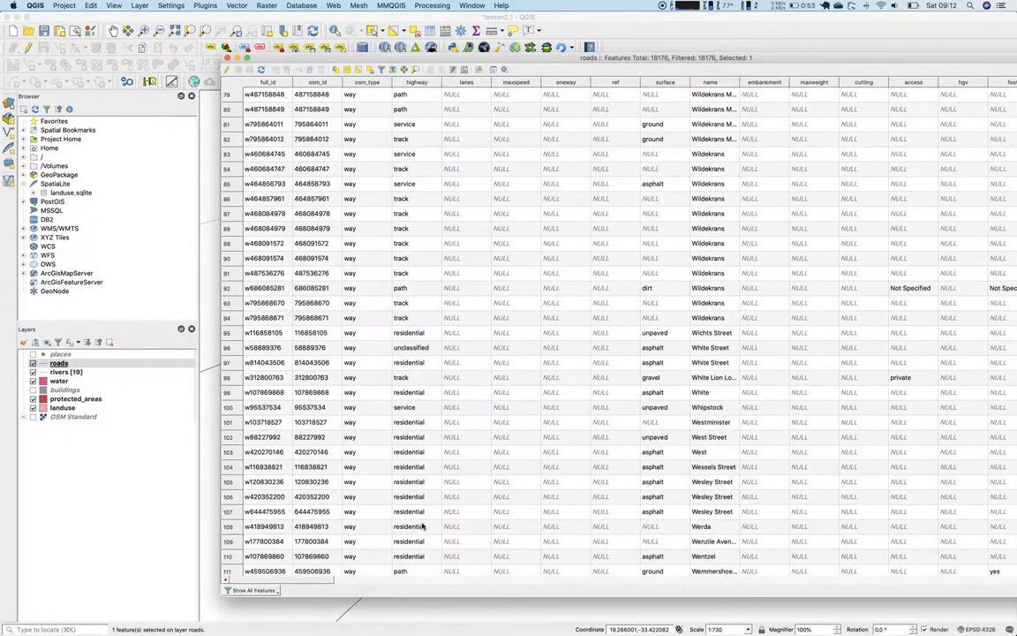
pyautogui.scroll(-9, 422, 525)
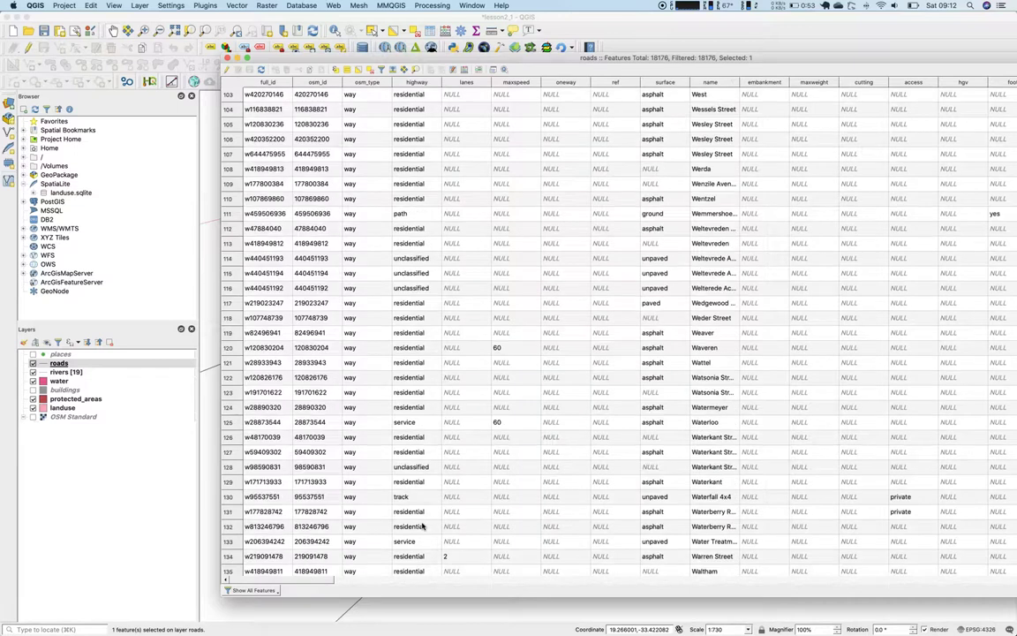
pyautogui.scroll(-9, 422, 526)
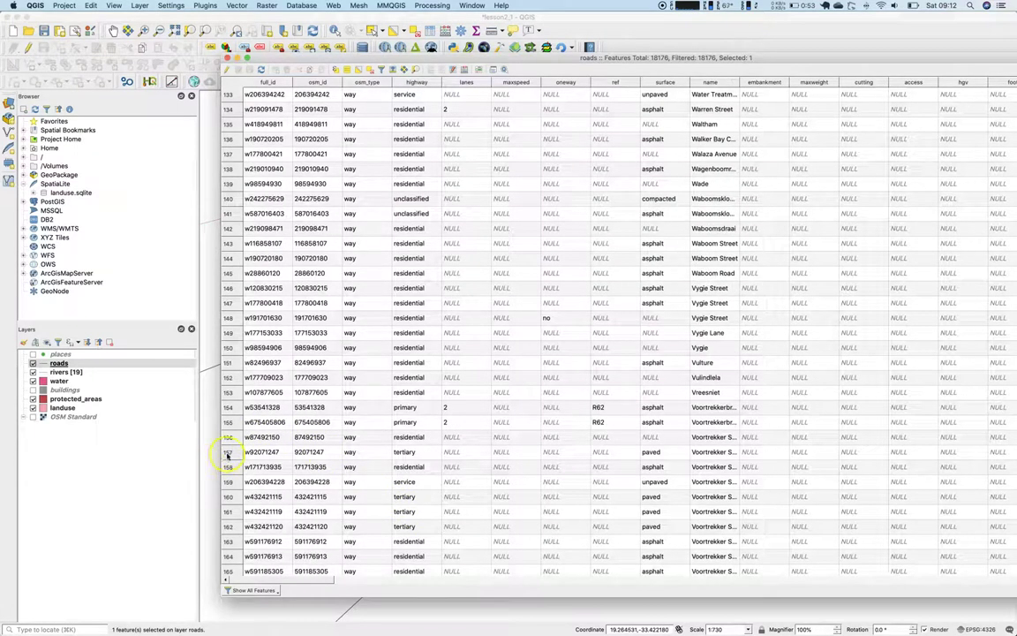
pyautogui.click(227, 422)
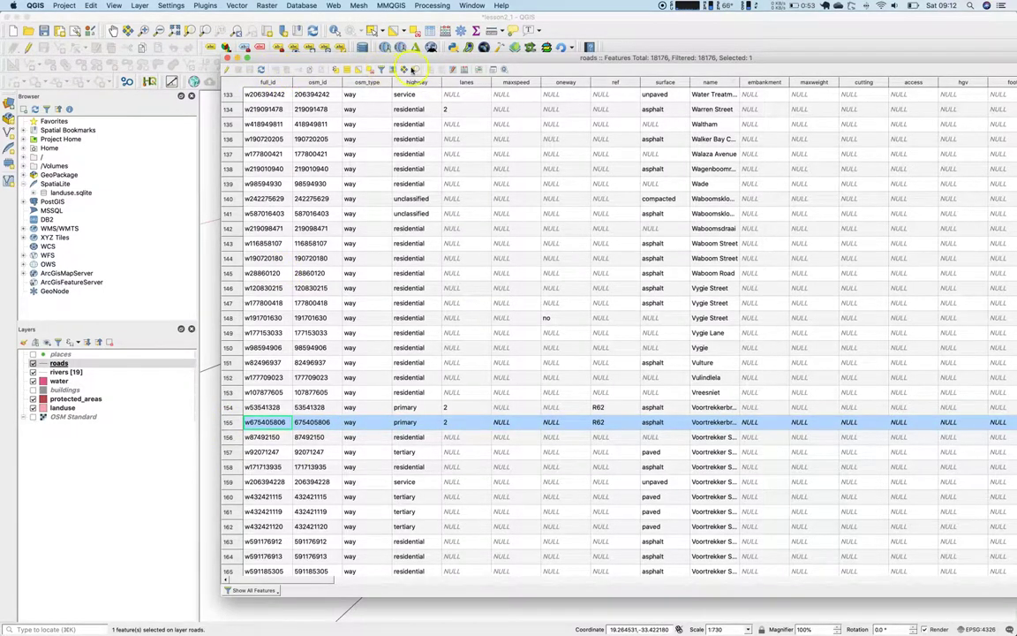
pyautogui.moveTo(415, 58); pyautogui.dragTo(767, 436)
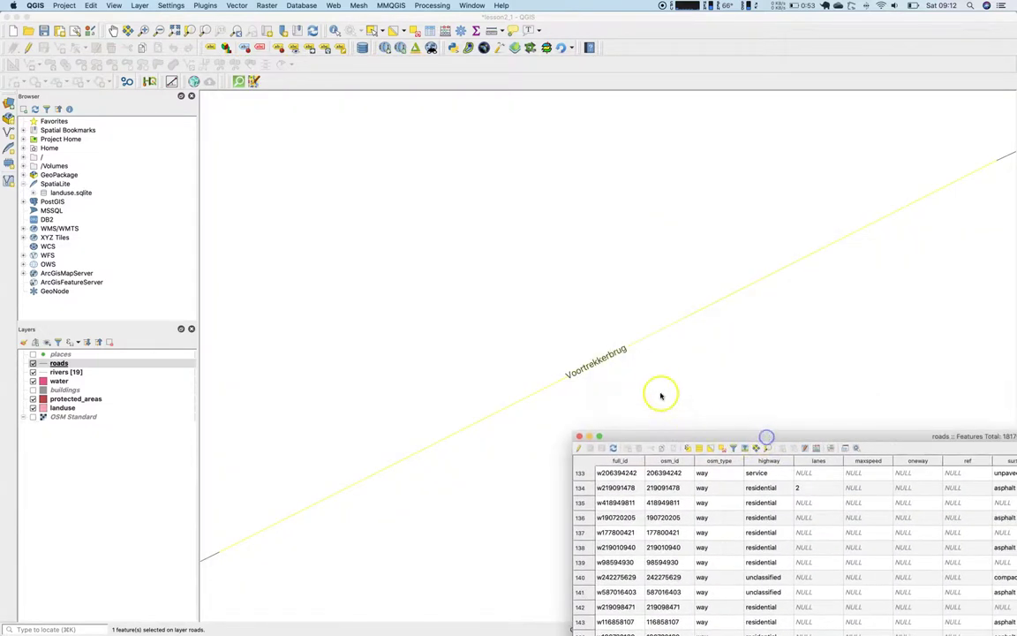
# Step: Compare the Voortrekkerbrug and Long Street labels with those of the surrounding smaller streets at several map scales
pyautogui.scroll(-2, 661, 395)
pyautogui.moveTo(662, 389); pyautogui.dragTo(465, 290)
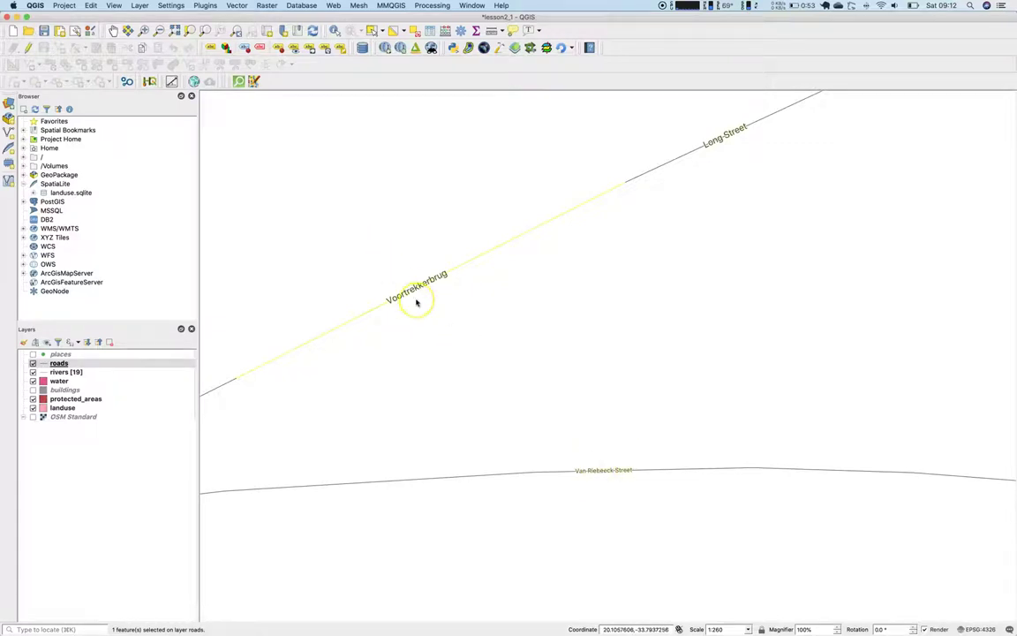
pyautogui.scroll(-1, 419, 334)
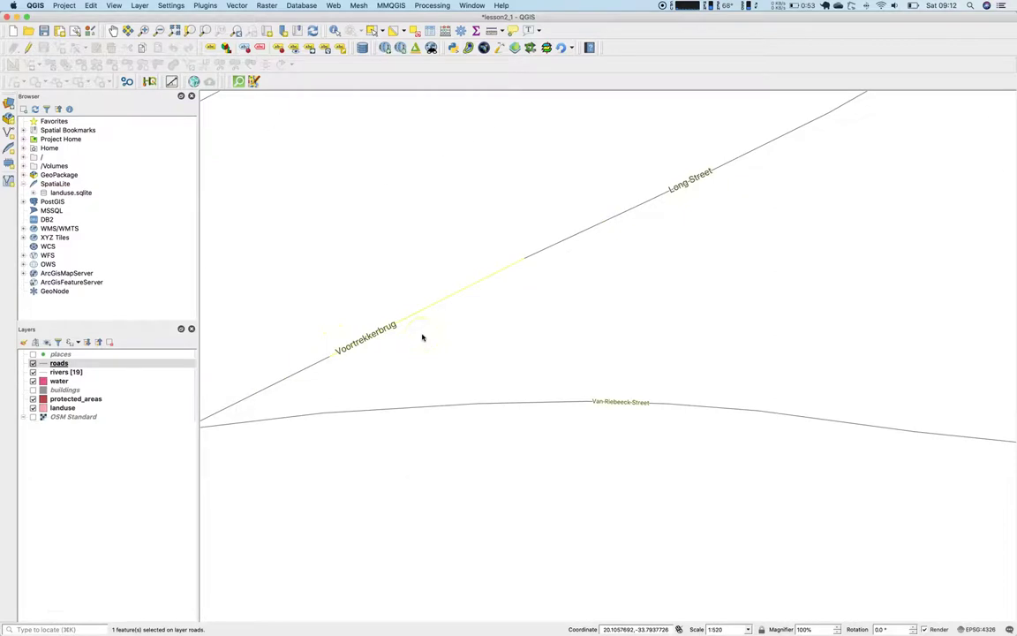
pyautogui.scroll(-1, 422, 338)
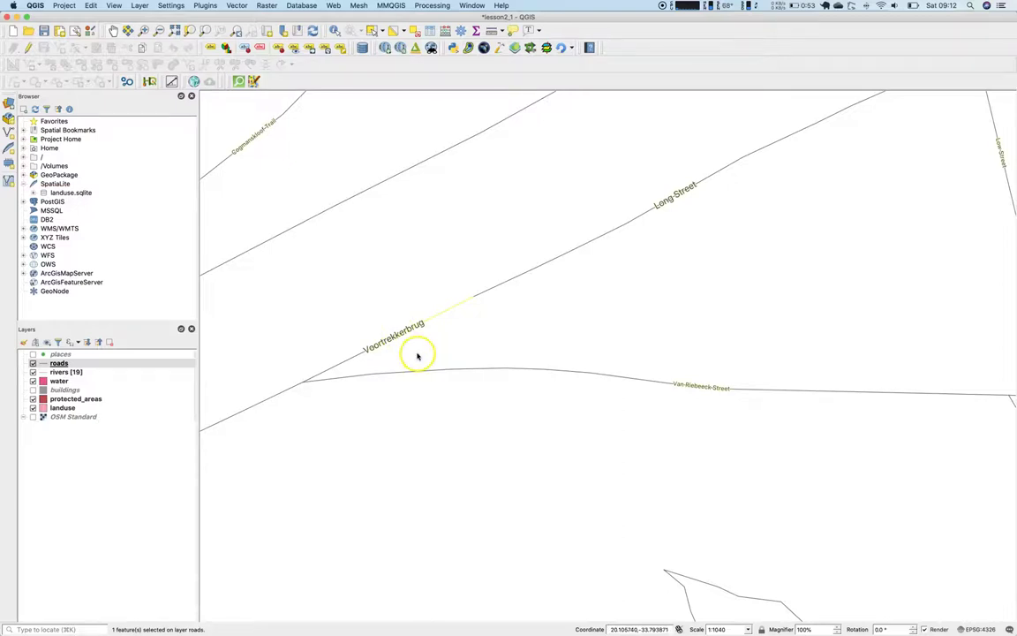
pyautogui.scroll(-1, 417, 355)
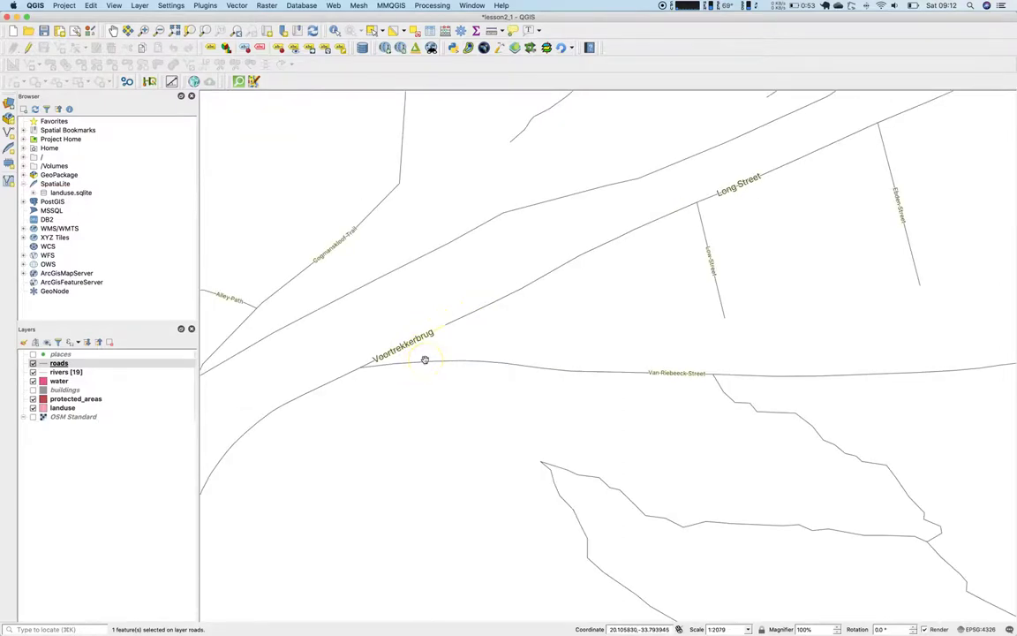